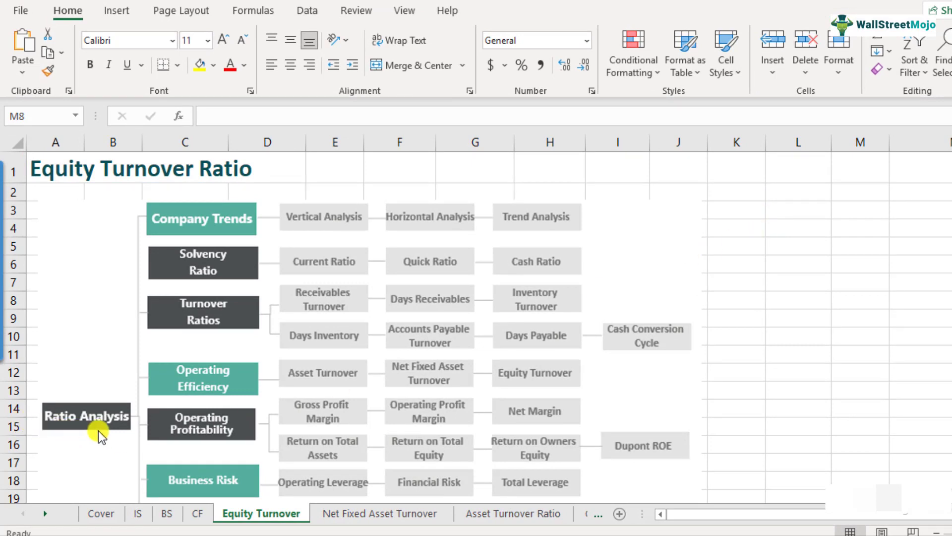
# Enter the label "Equity Turnover Ratio" in cell C29, below the ratio analysis chart.
pyautogui.scroll(-1, 251, 407)
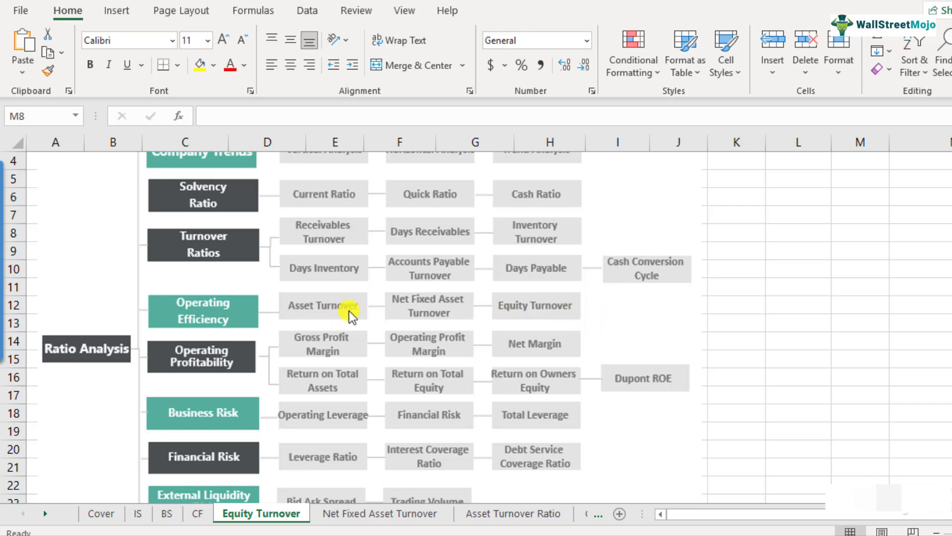
pyautogui.scroll(-1, 336, 318)
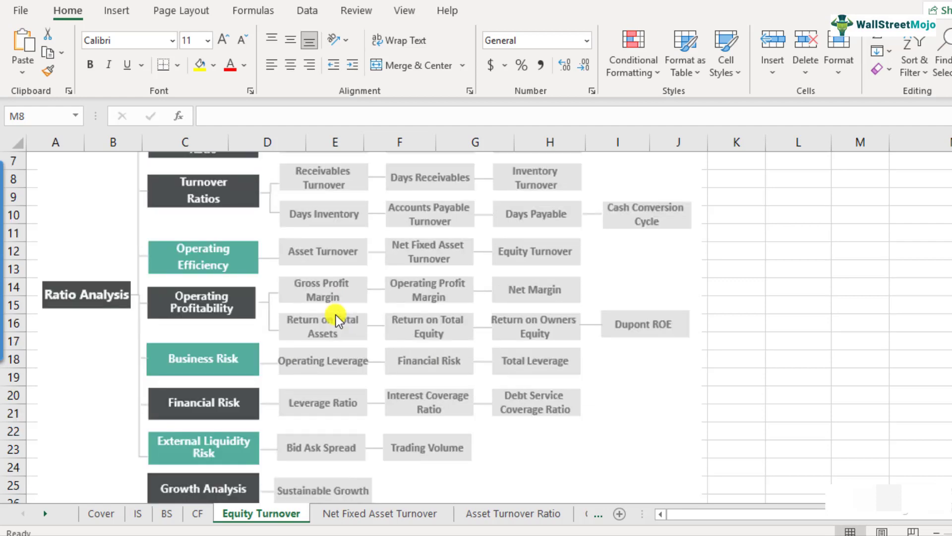
pyautogui.scroll(-4, 328, 347)
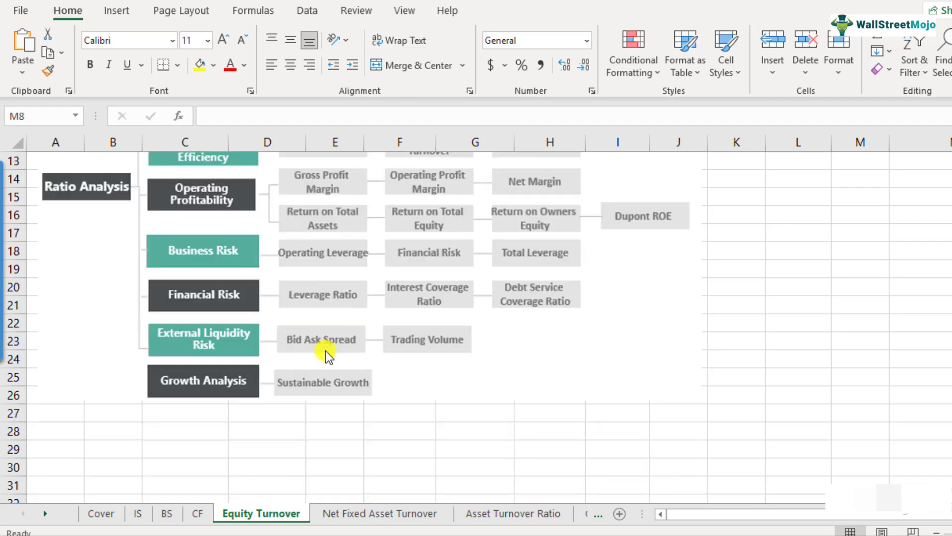
pyautogui.click(187, 348)
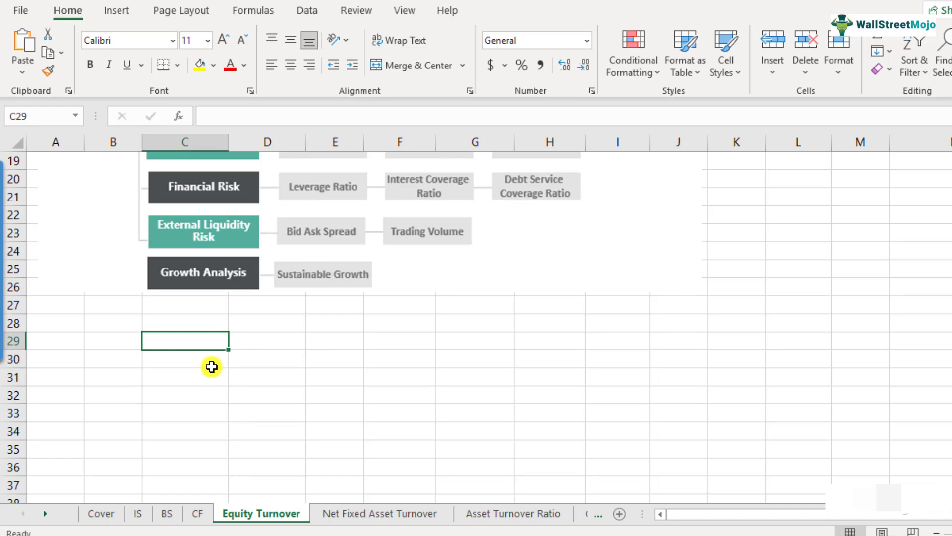
pyautogui.write('Equity Tur')
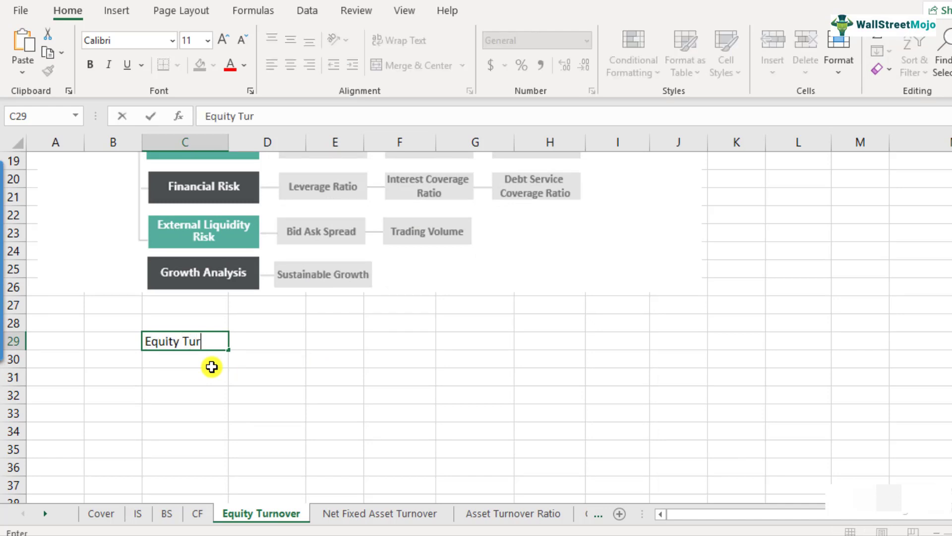
pyautogui.write('nover Ratio')
pyautogui.press('Return')
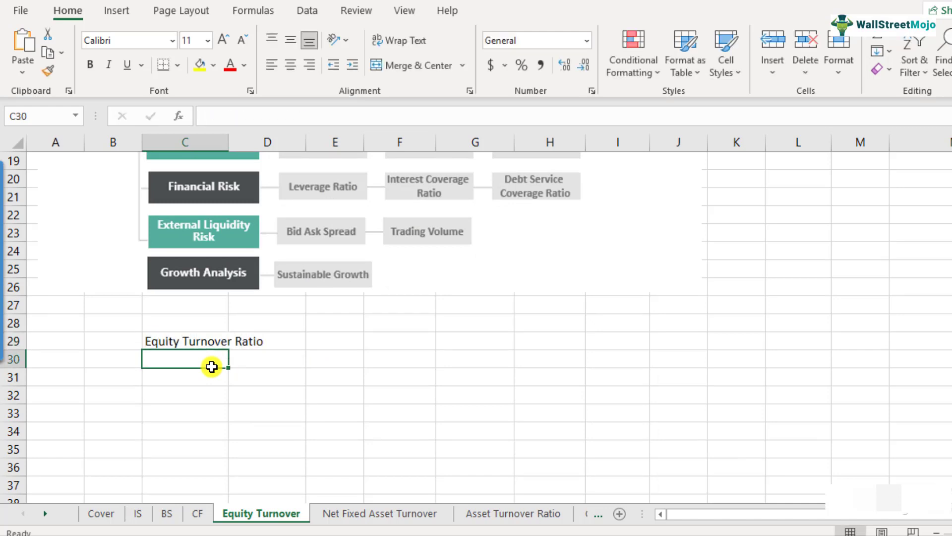
# Enter the formula text "Net Sales / Average Equity" in cell E29, beside the ratio label.
pyautogui.press('Up')
pyautogui.press('Right')
pyautogui.press('Right')
pyautogui.write('Ne')
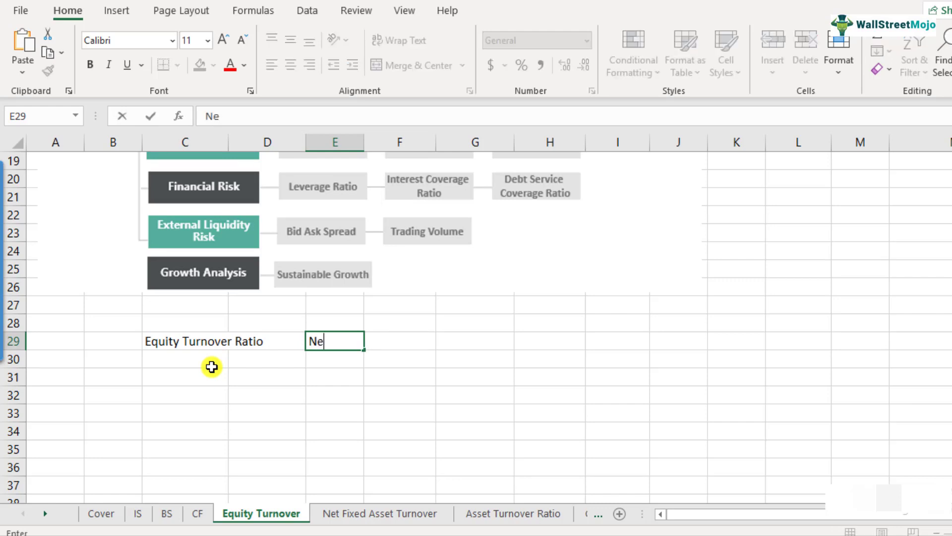
pyautogui.write('t Sales / A')
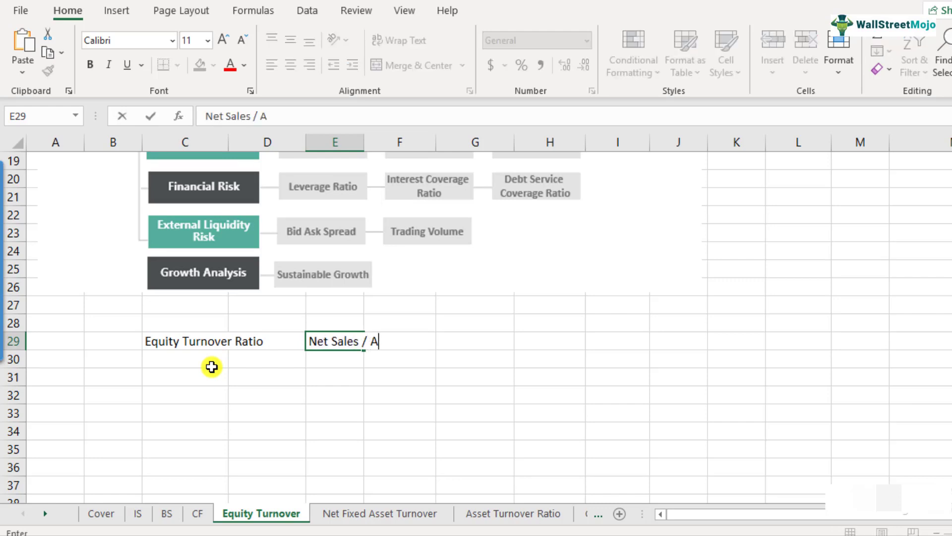
pyautogui.write('verage Equity')
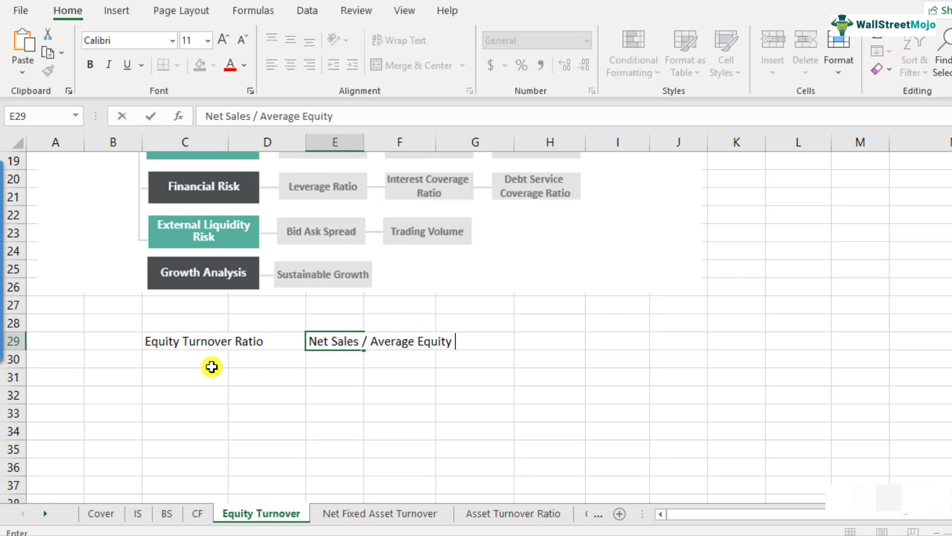
pyautogui.press('Return')
pyautogui.press('Up')
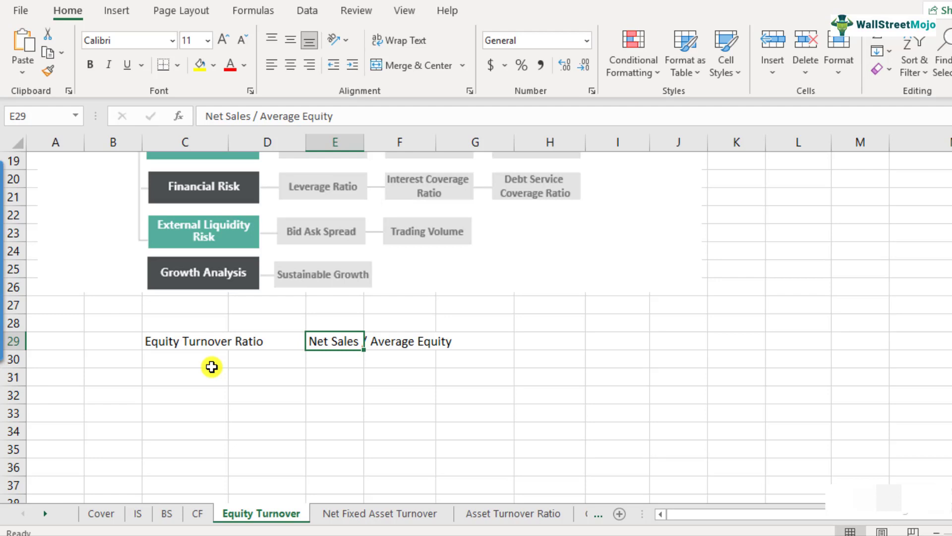
pyautogui.doubleClick(360, 341)
pyautogui.moveTo(361, 341); pyautogui.dragTo(309, 345)
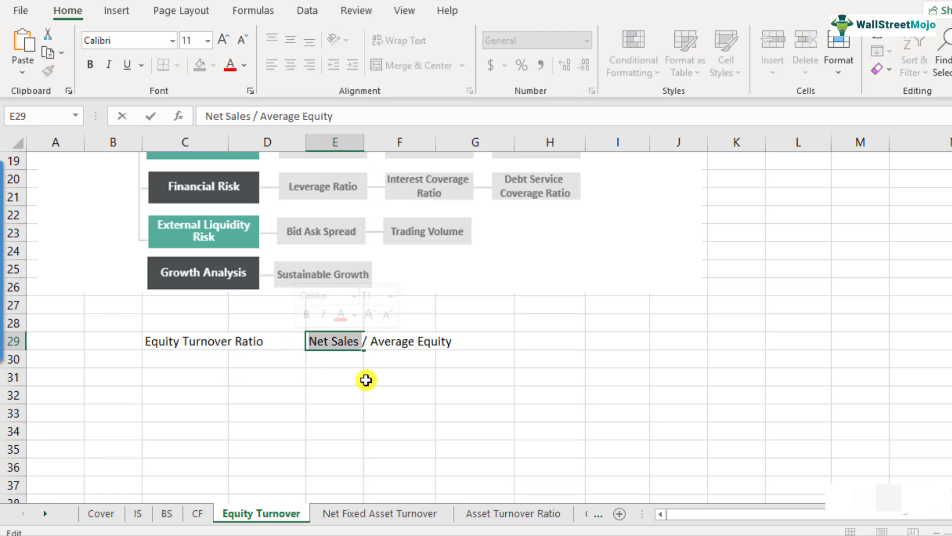
pyautogui.press('Return')
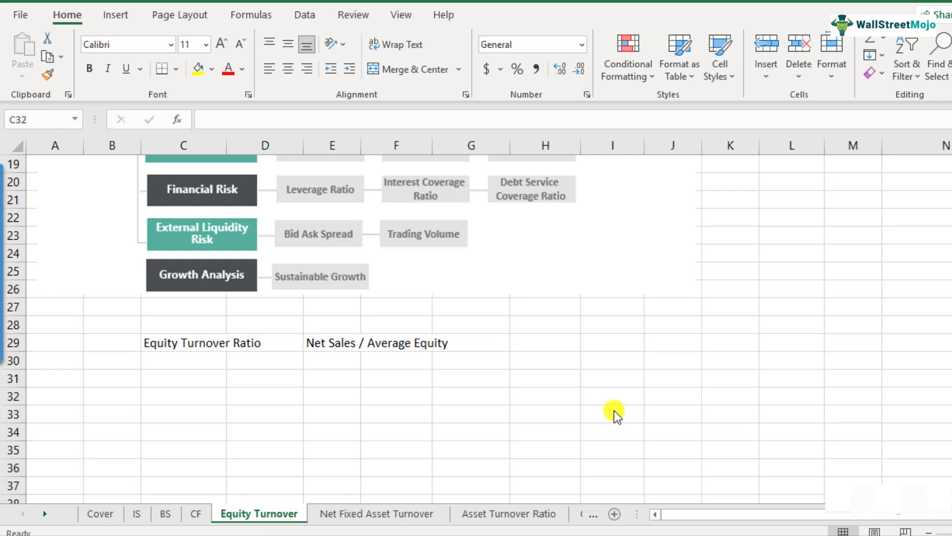
# Examine the gross sales, sales discount and equity figures for Company A and Company B in rows 40 to 44.
pyautogui.click(215, 388)
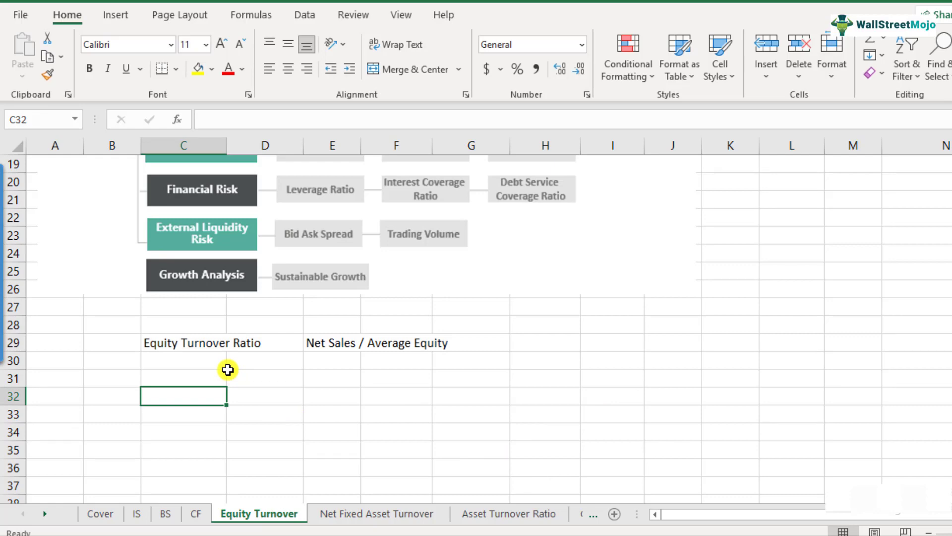
pyautogui.scroll(-1, 227, 370)
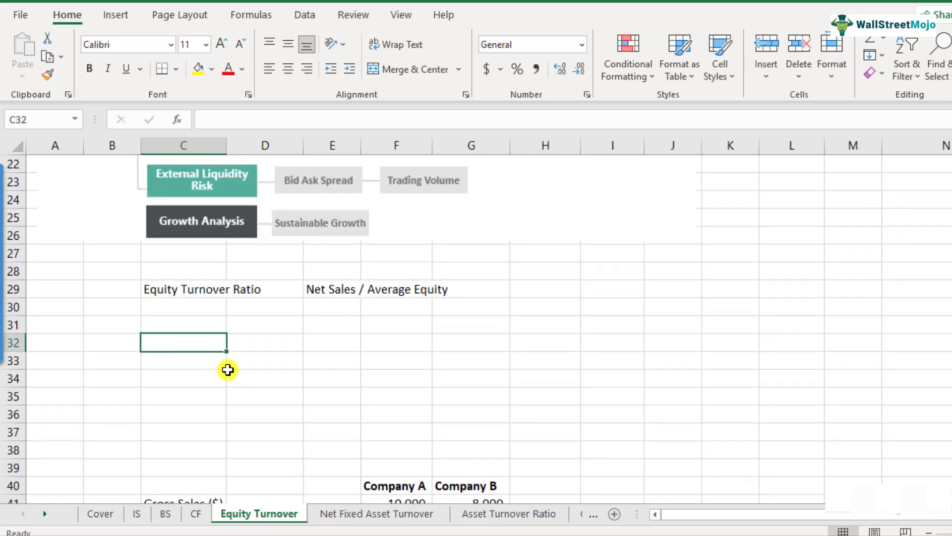
pyautogui.scroll(-3, 228, 369)
pyautogui.scroll(2, 228, 369)
pyautogui.scroll(-2, 229, 368)
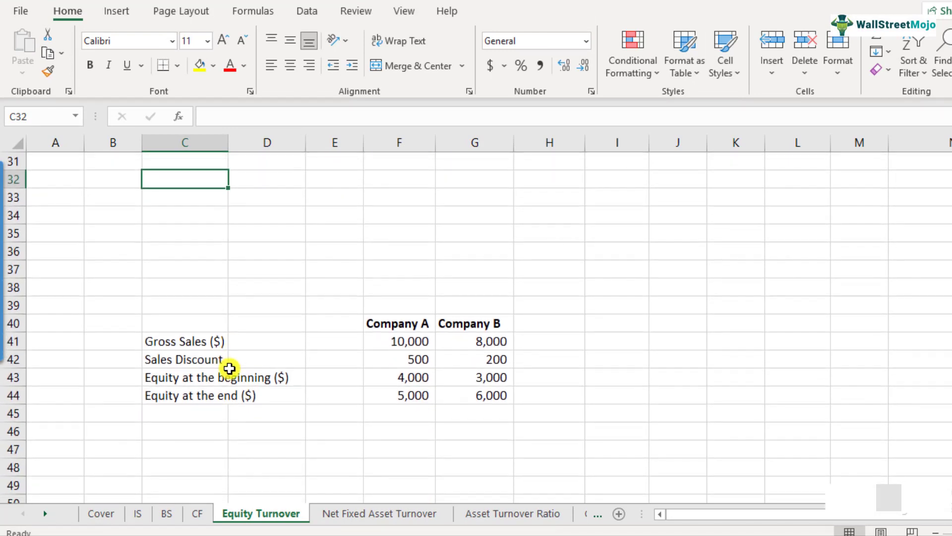
pyautogui.scroll(-2, 229, 368)
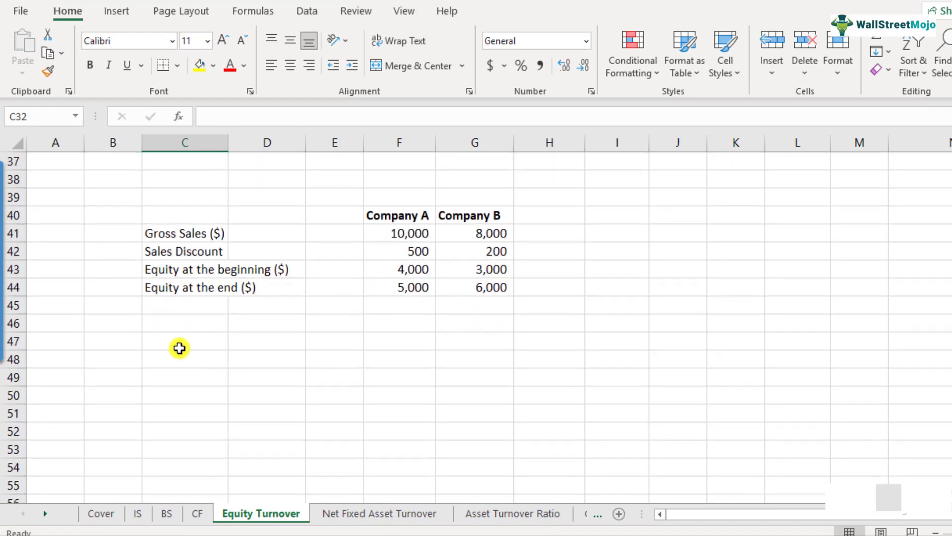
pyautogui.click(176, 348)
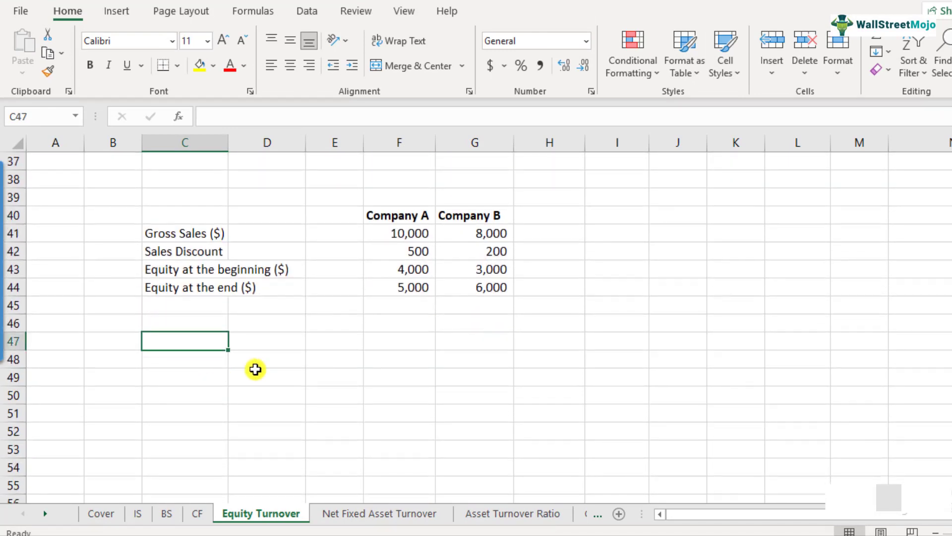
pyautogui.moveTo(396, 218); pyautogui.dragTo(403, 287)
pyautogui.moveTo(491, 209); pyautogui.dragTo(488, 292)
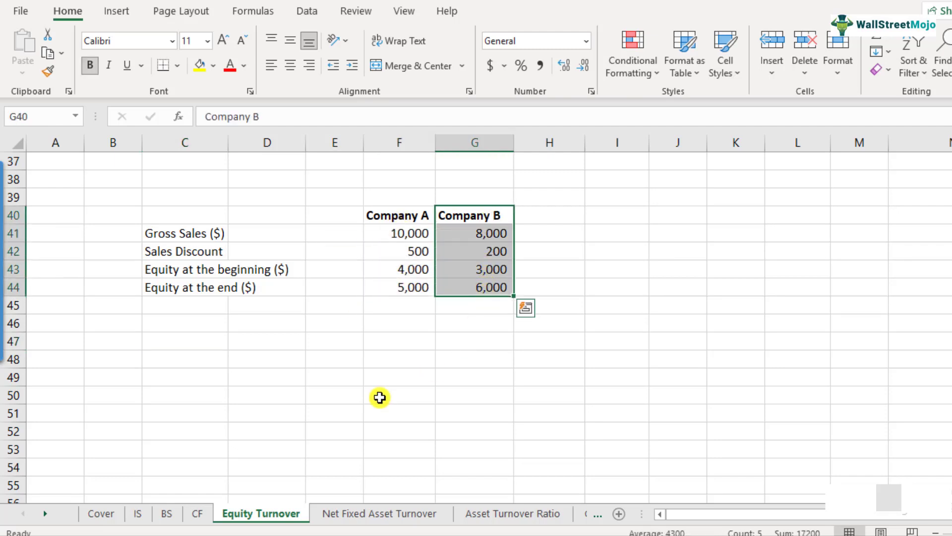
pyautogui.click(183, 358)
pyautogui.click(177, 236)
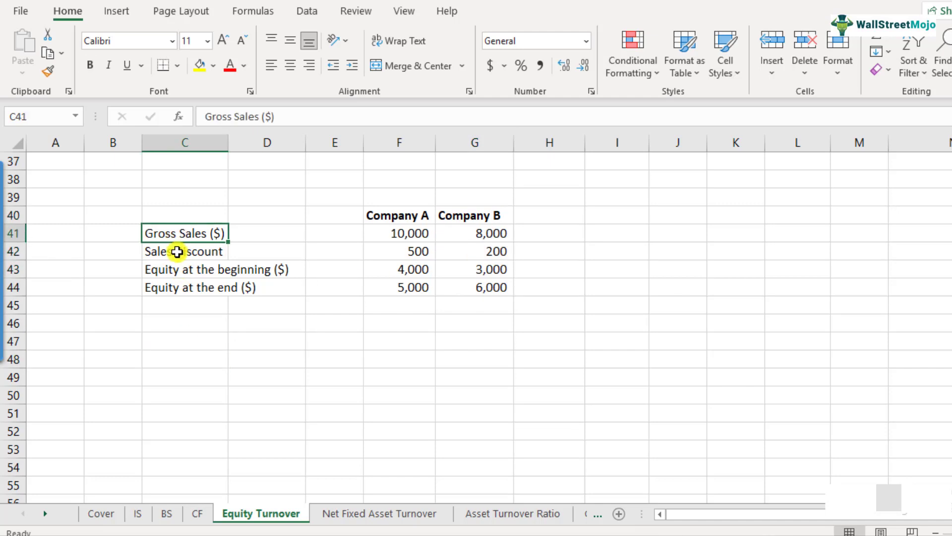
pyautogui.click(177, 252)
pyautogui.click(180, 287)
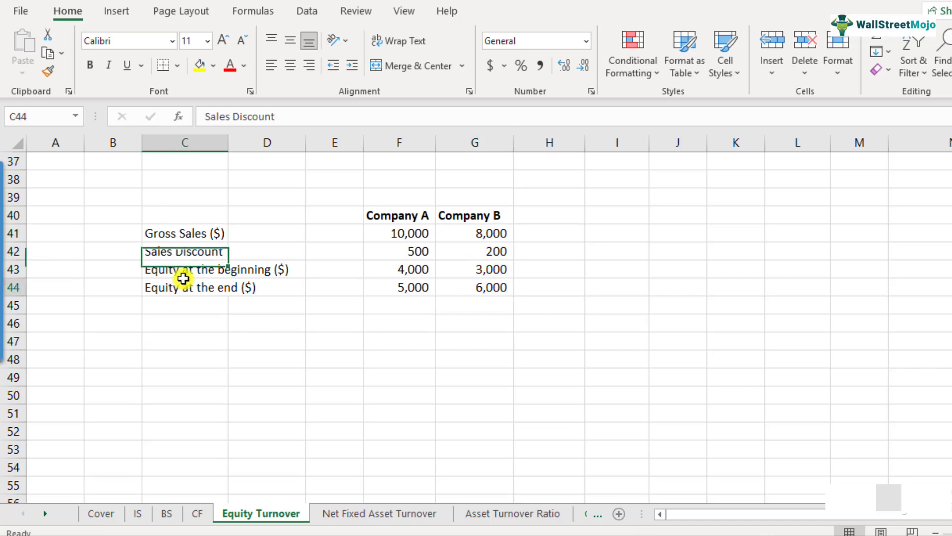
pyautogui.click(186, 271)
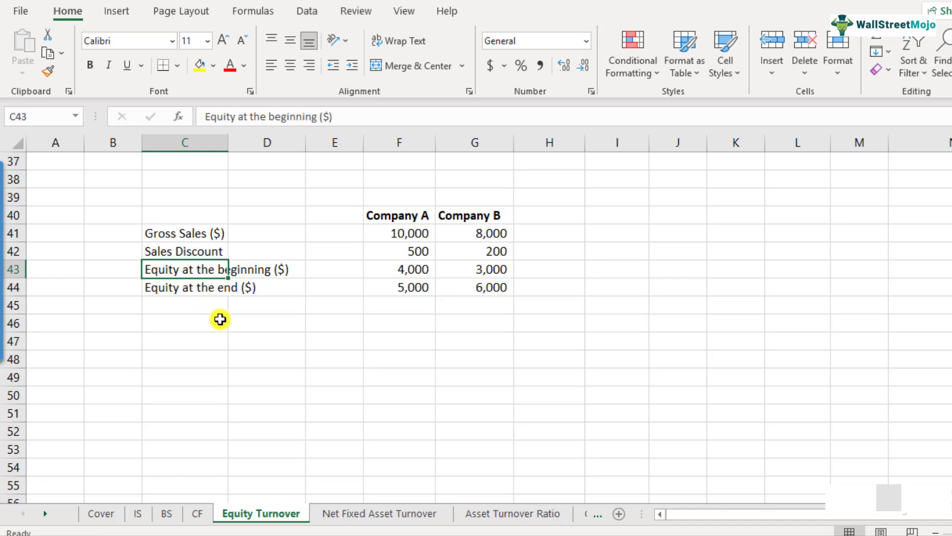
# Enter the heading "Equity Turnover" in cell C46, below the company data.
pyautogui.click(180, 327)
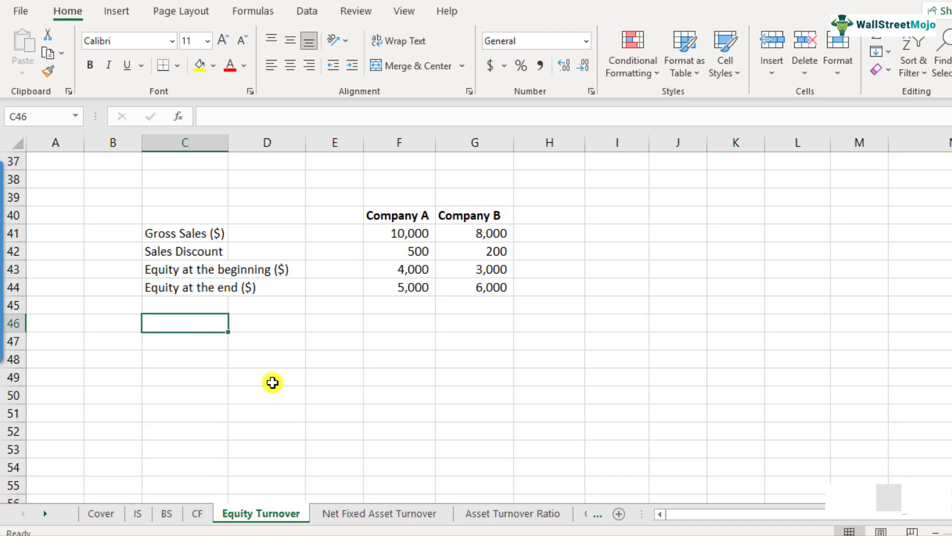
pyautogui.write('Equity Turnoer')
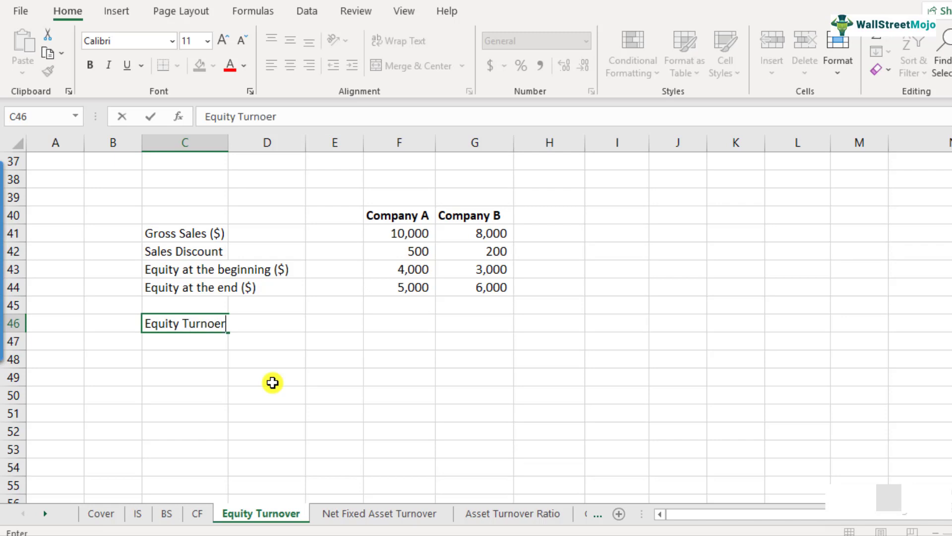
pyautogui.press('BackSpace')
pyautogui.press('BackSpace')
pyautogui.press('BackSpace')
pyautogui.write('over')
pyautogui.press('Return')
# Write the formula description "Net Sales / Average Equity" in cell C47, under the Equity Turnover heading.
pyautogui.write('Net')
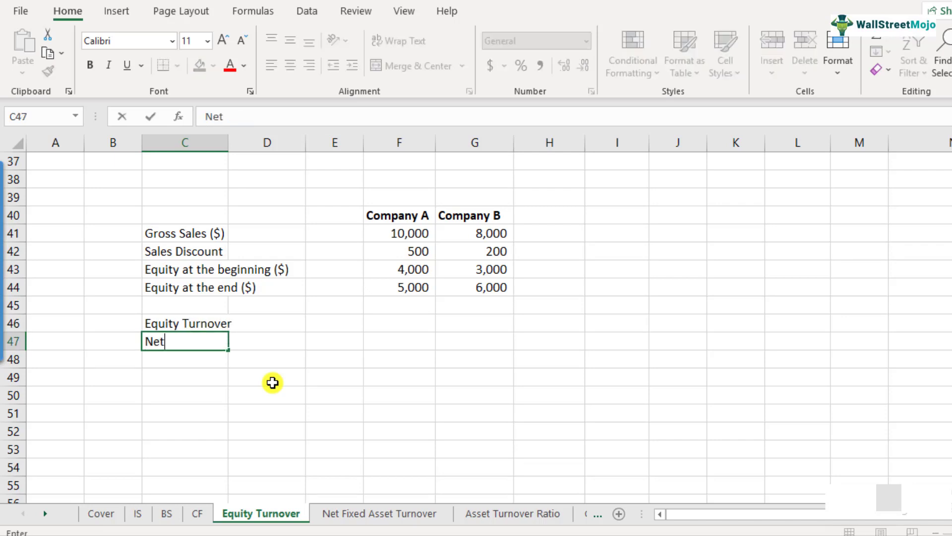
pyautogui.write(' Sales / ')
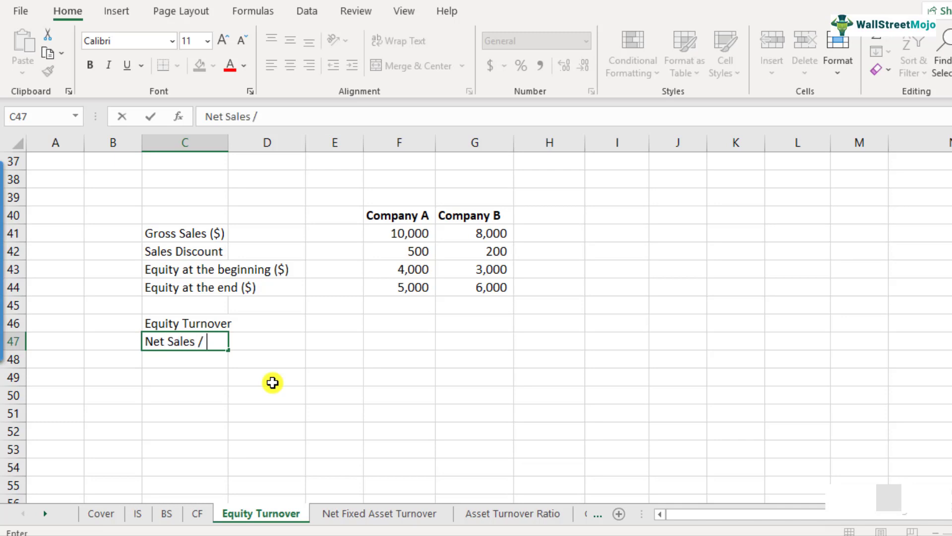
pyautogui.write('Average Equity')
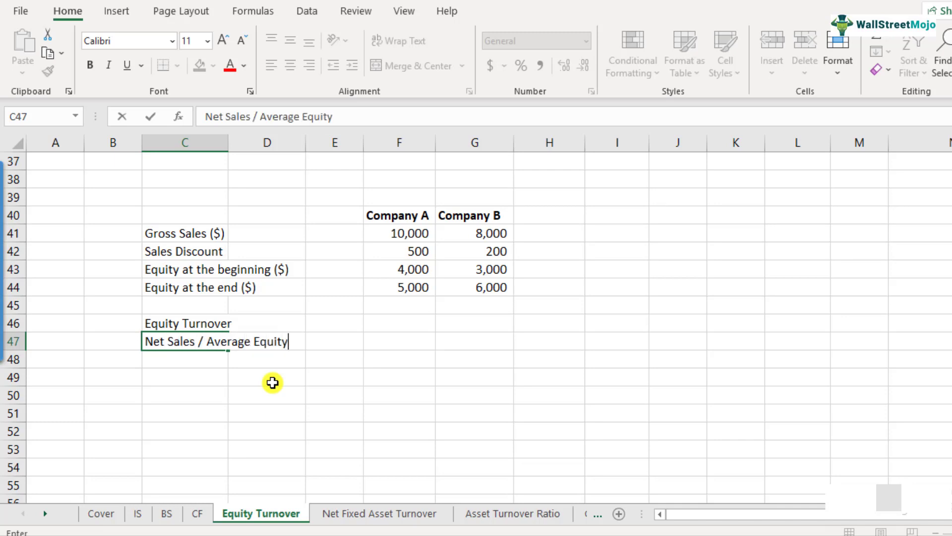
pyautogui.press('Return')
# Leave row 48 blank and enter the row label "Net Sales" in cell C49.
pyautogui.press('Return')
pyautogui.write('Net Sales')
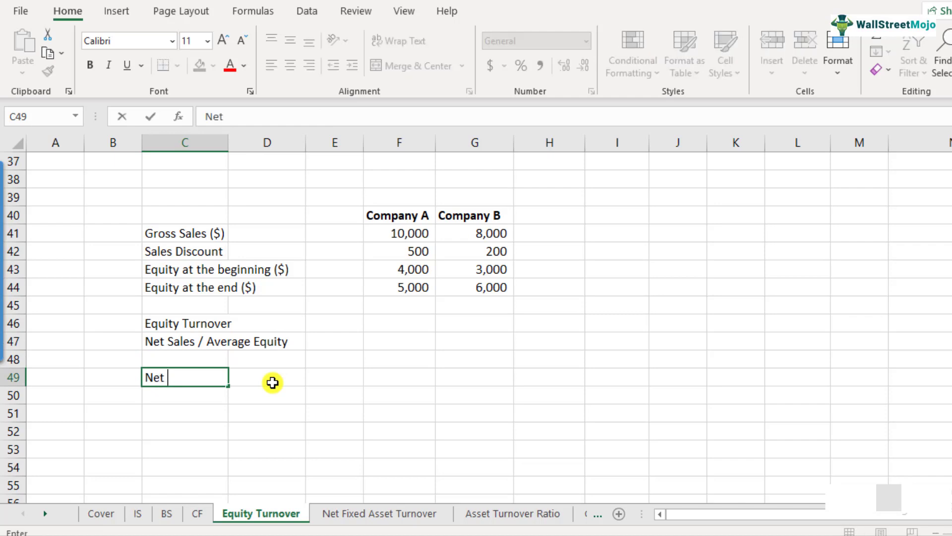
pyautogui.press('Return')
# Calculate Company A's net sales in cell F49 as gross sales minus sales discount, with the formula =F41-F42.
pyautogui.press('Up')
pyautogui.press('Right')
pyautogui.press('Right')
pyautogui.press('Right')
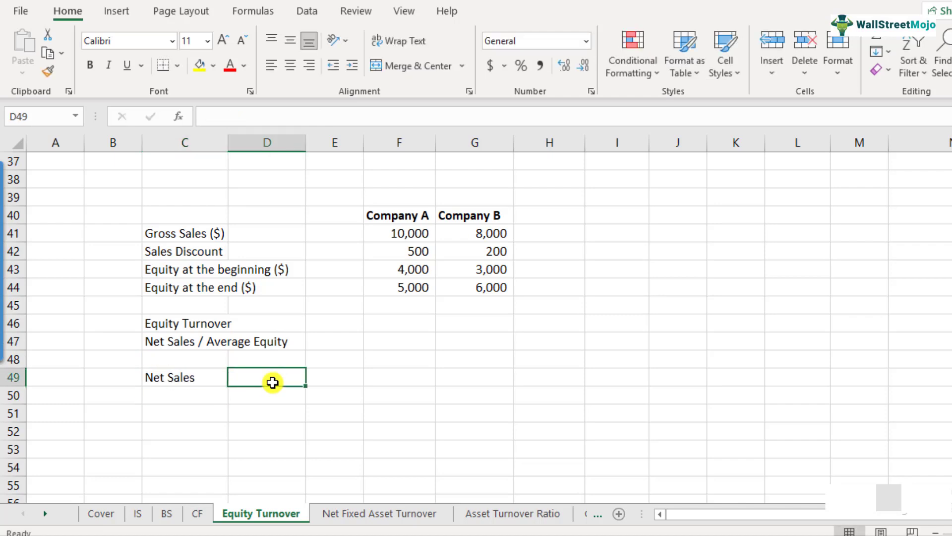
pyautogui.write('=')
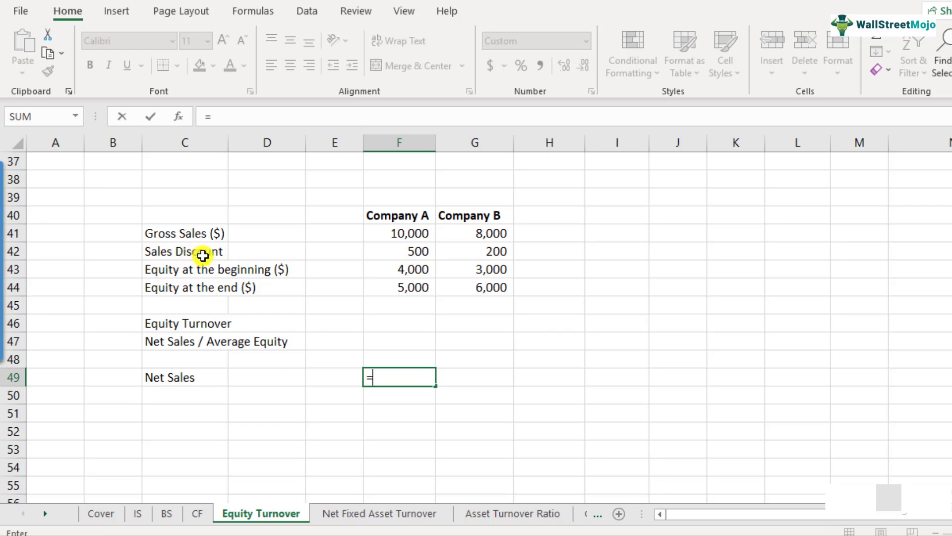
pyautogui.click(393, 234)
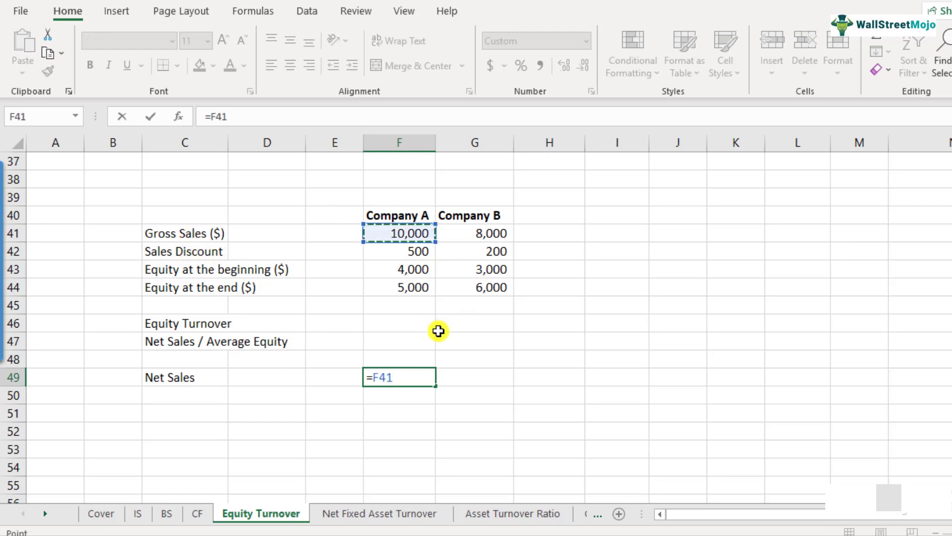
pyautogui.write('-')
pyautogui.click(404, 253)
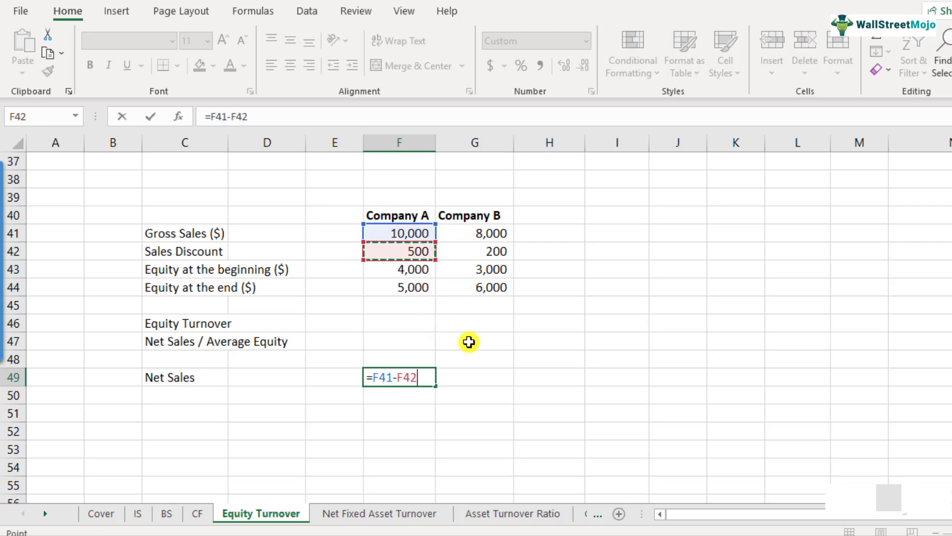
pyautogui.press('Return')
# Copy Company A's net sales formula to cell G49 for Company B and check its cell references.
pyautogui.press('Up')
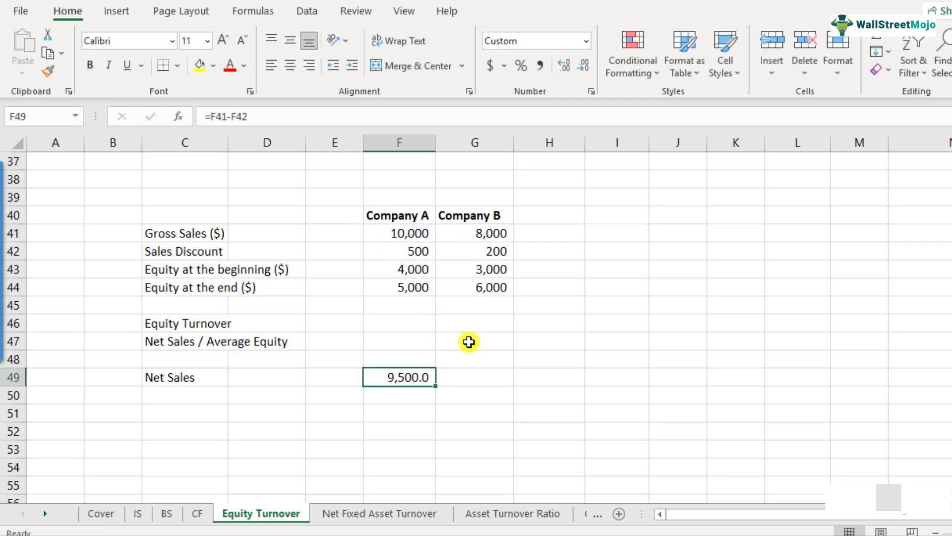
pyautogui.hotkey('ctrl', 'c')
pyautogui.press('Right')
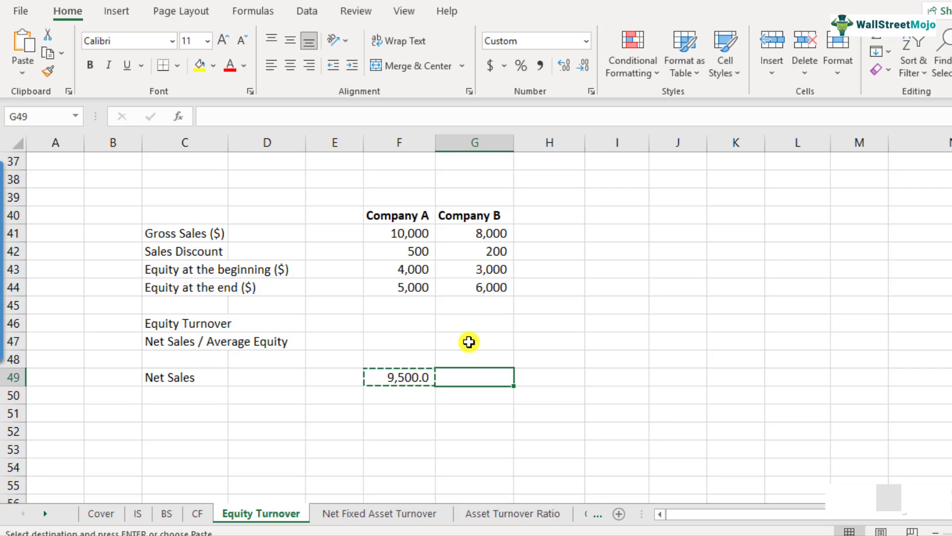
pyautogui.hotkey('ctrl', 'v')
pyautogui.press('F2')
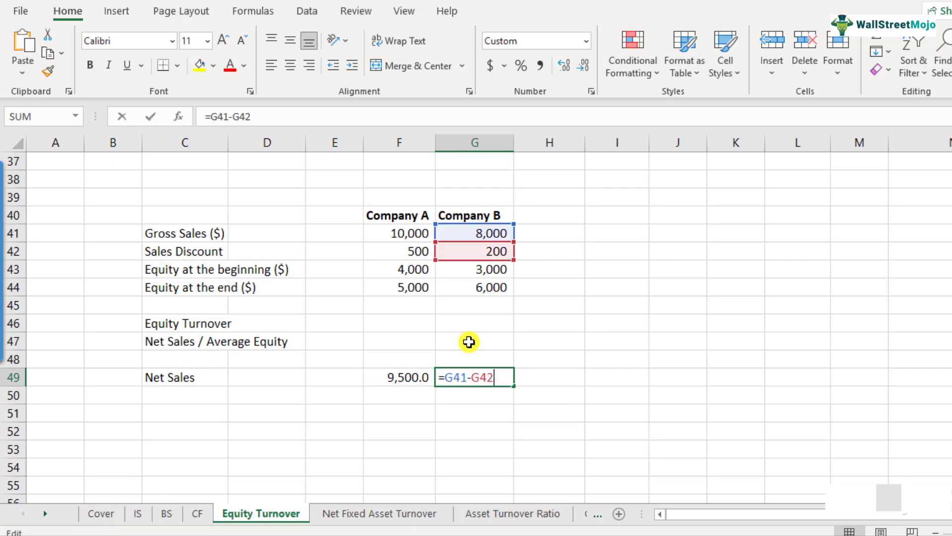
pyautogui.press('Escape')
pyautogui.press('F2')
pyautogui.press('Escape')
pyautogui.press('Left')
pyautogui.press('Left')
pyautogui.press('Left')
pyautogui.press('Left')
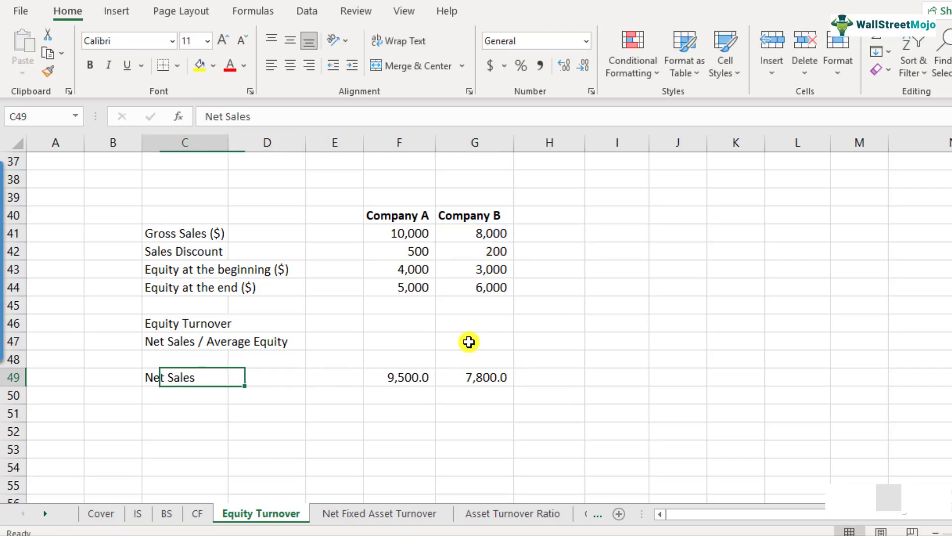
# Enter the row label "Average Equity" in cell C50, directly below Net Sales.
pyautogui.press('Down')
pyautogui.write('Average ')
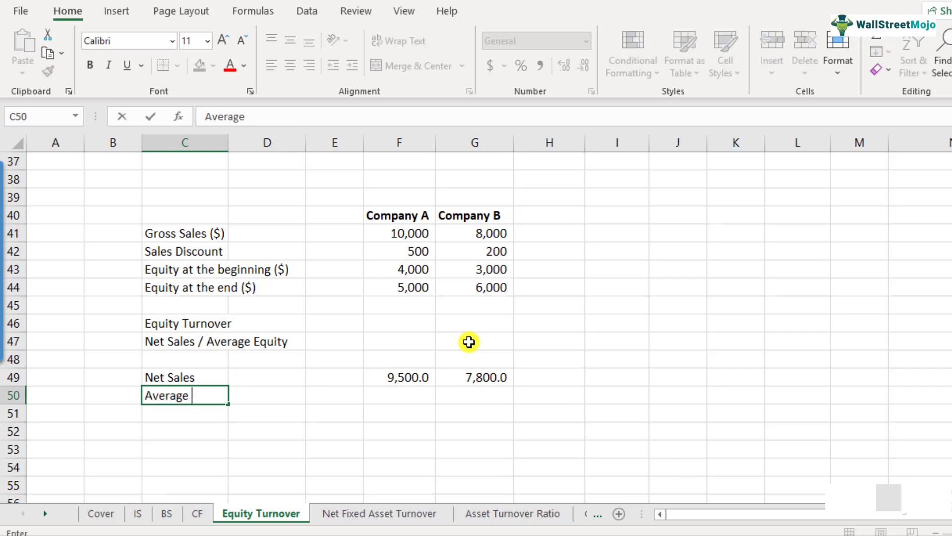
pyautogui.write('Equity')
pyautogui.press('Return')
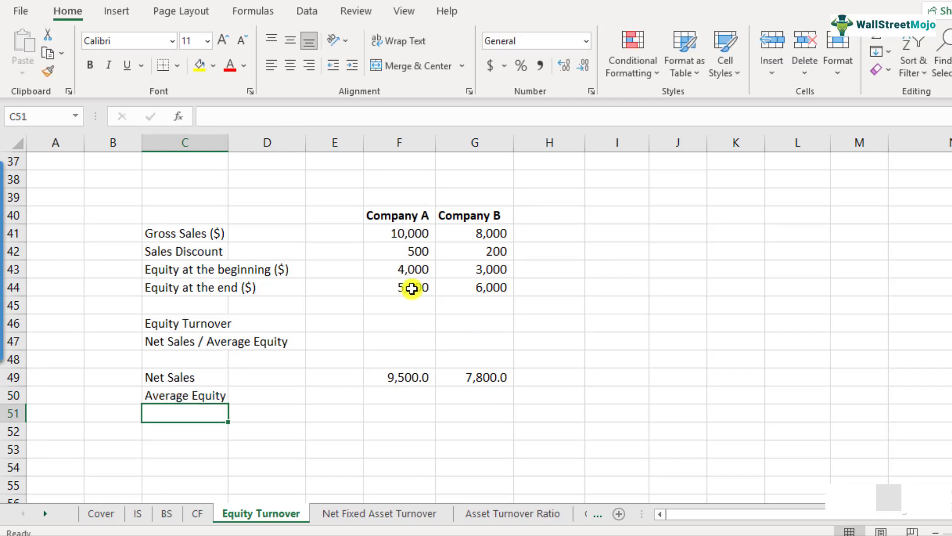
# Calculate Company A's average equity in cell F50 from beginning and ending equity with =AVERAGE(F43:F44), and check the formula's references.
pyautogui.moveTo(410, 268); pyautogui.dragTo(409, 287)
pyautogui.click(391, 394)
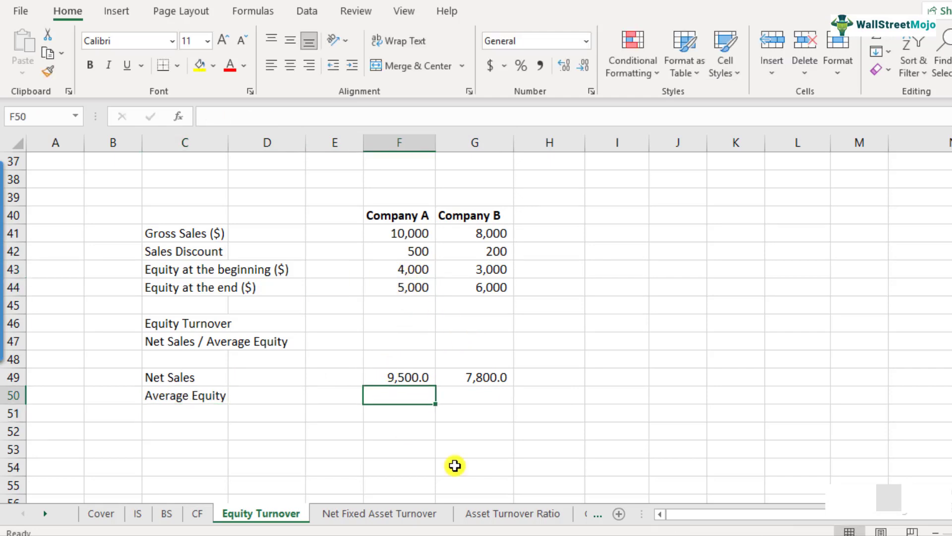
pyautogui.write('=average')
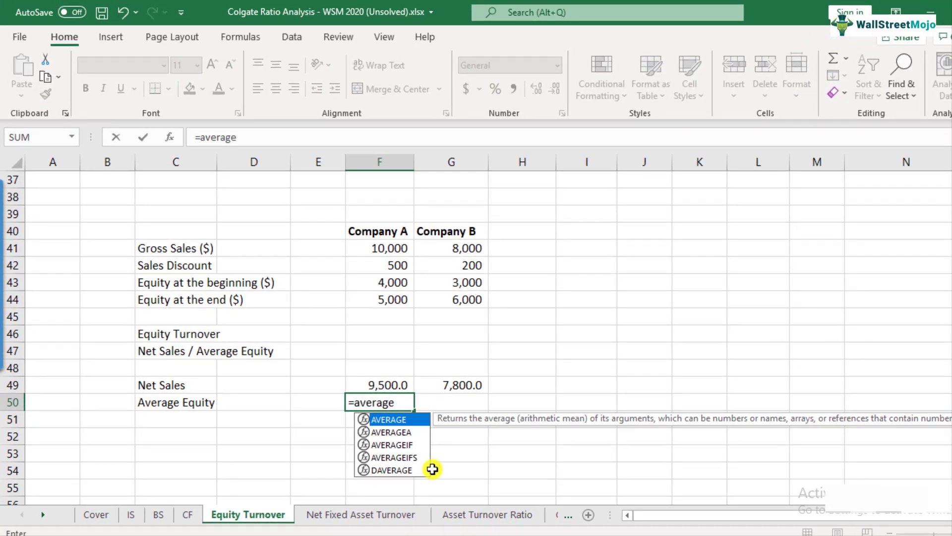
pyautogui.write('(')
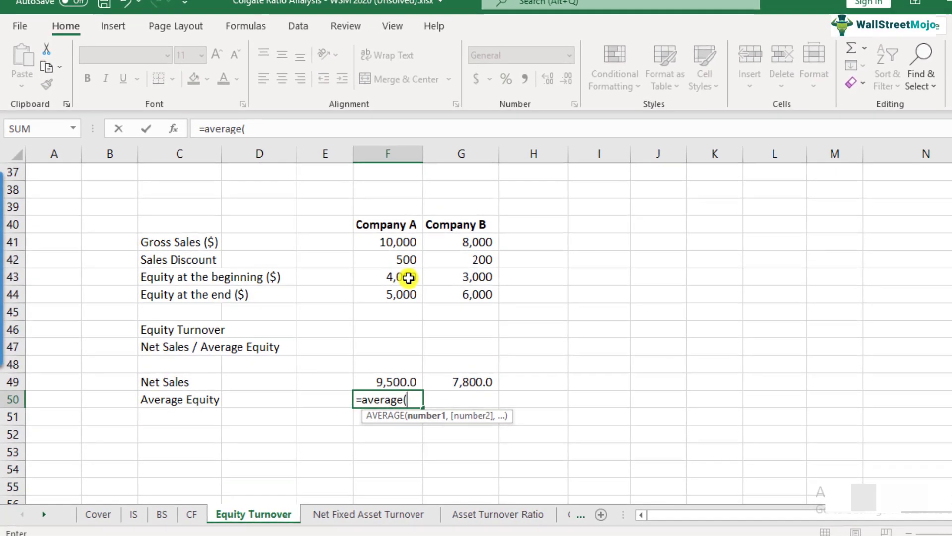
pyautogui.moveTo(407, 282); pyautogui.dragTo(398, 299)
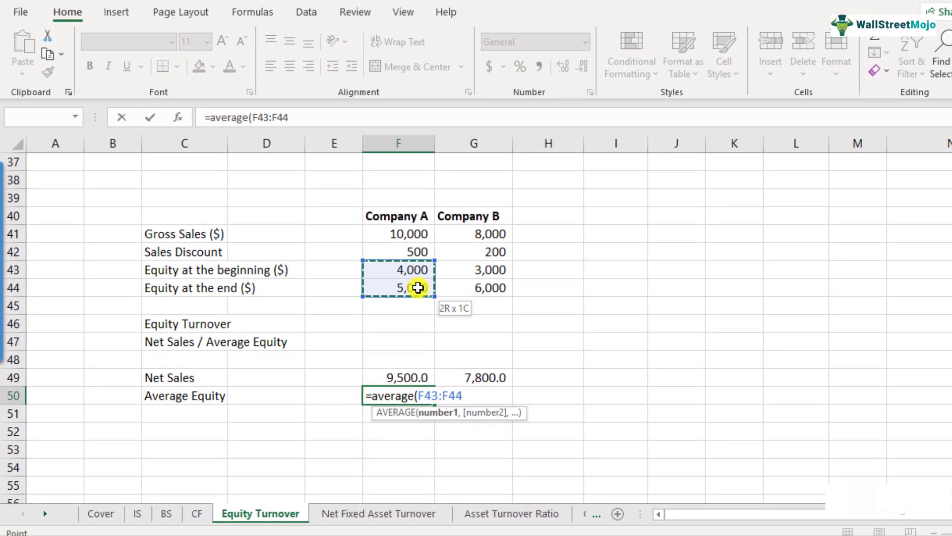
pyautogui.write(')')
pyautogui.press('Return')
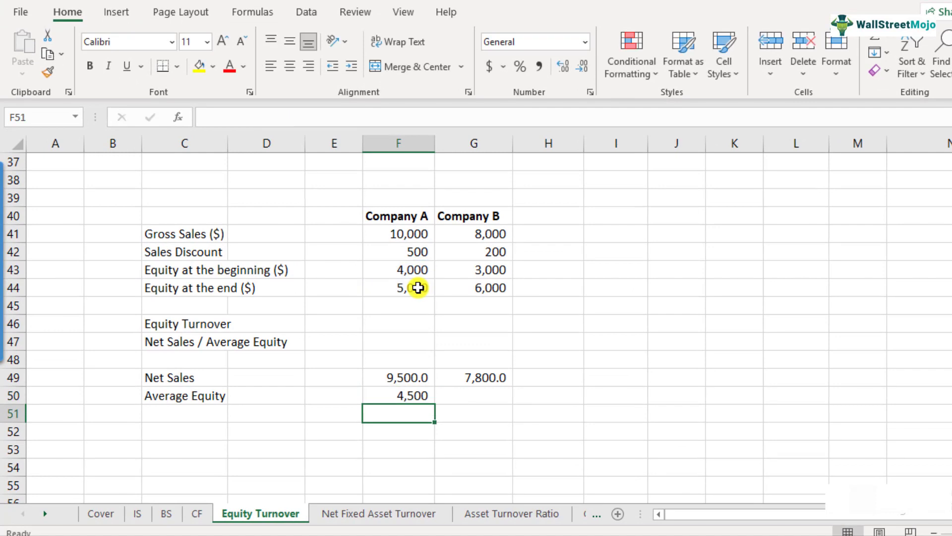
pyautogui.press('Up')
pyautogui.press('F2')
pyautogui.press('Escape')
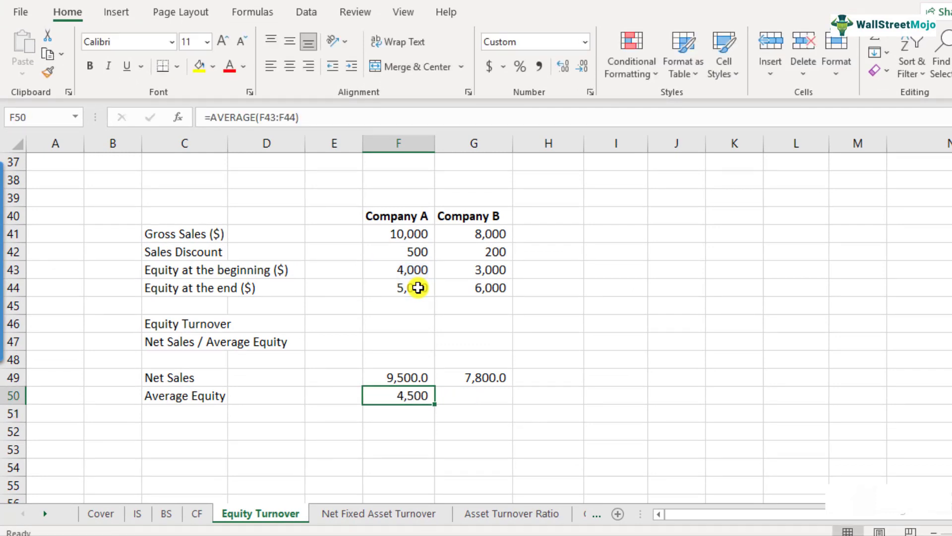
# Copy Company A's average equity formula to cell G50 for Company B and check its cell references.
pyautogui.hotkey('ctrl', 'c')
pyautogui.press('Right')
pyautogui.hotkey('ctrl', 'v')
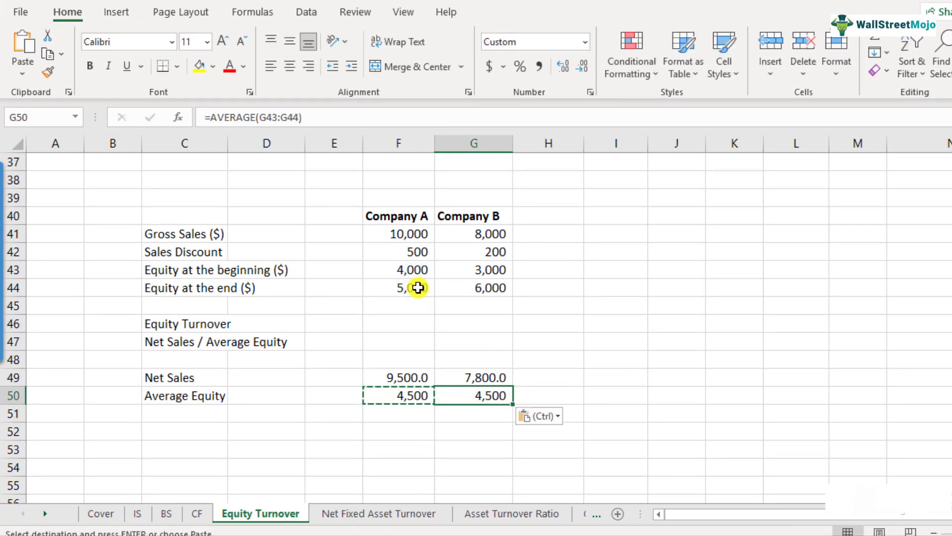
pyautogui.press('F2')
pyautogui.press('Escape')
pyautogui.press('F2')
pyautogui.press('Escape')
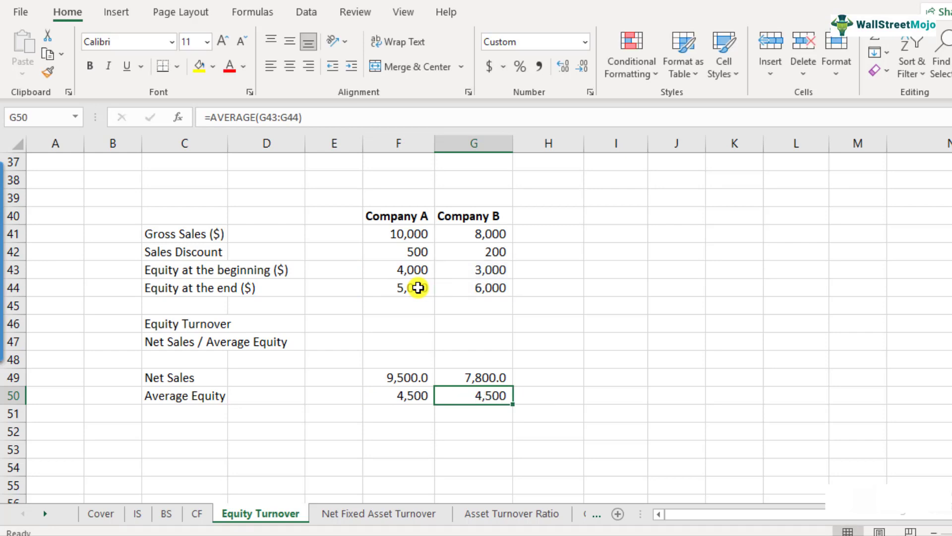
# Leave row 51 blank and enter the row label "Equity Turnover" in cell C52.
pyautogui.click(177, 419)
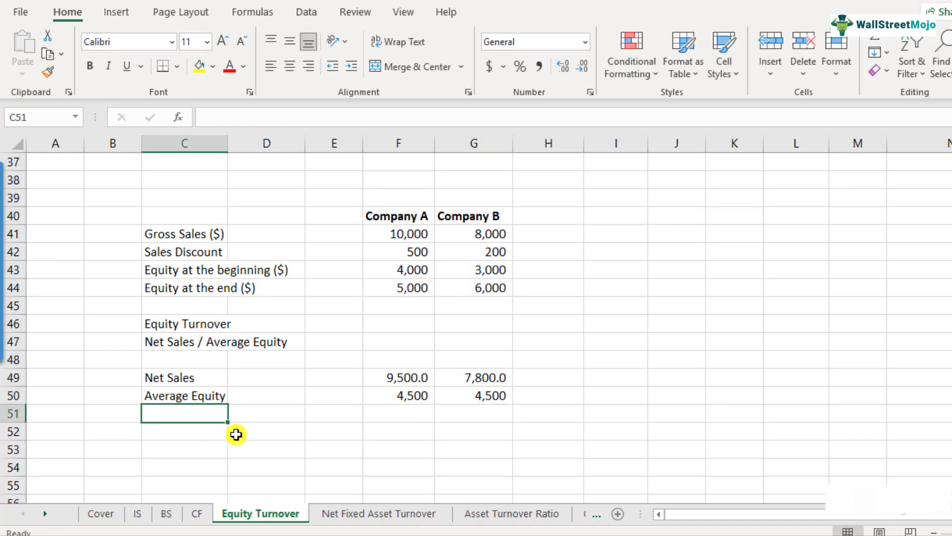
pyautogui.press('Down')
pyautogui.write('Equity Turnover')
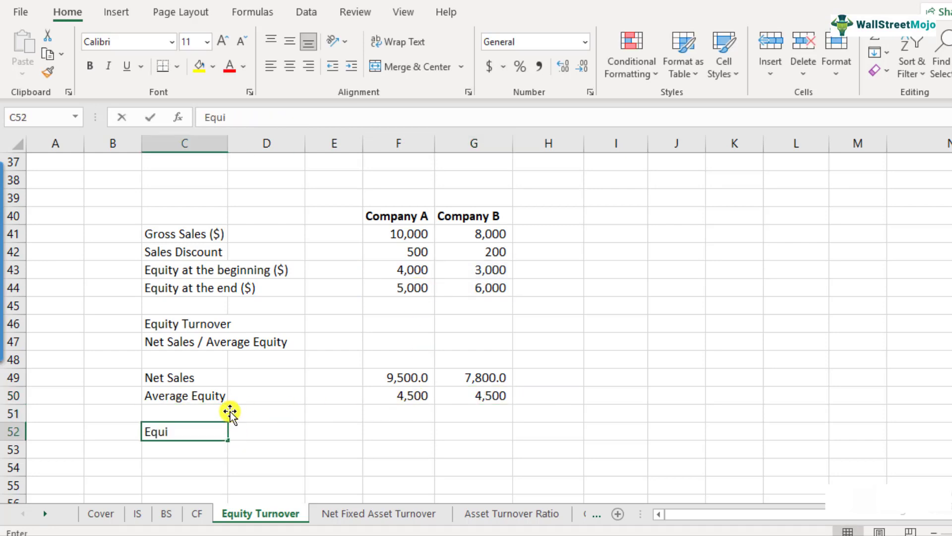
# Calculate Company A's equity turnover in cell F52 as net sales divided by average equity, with the formula =F49/F50.
pyautogui.press('Right')
pyautogui.press('Right')
pyautogui.press('Right')
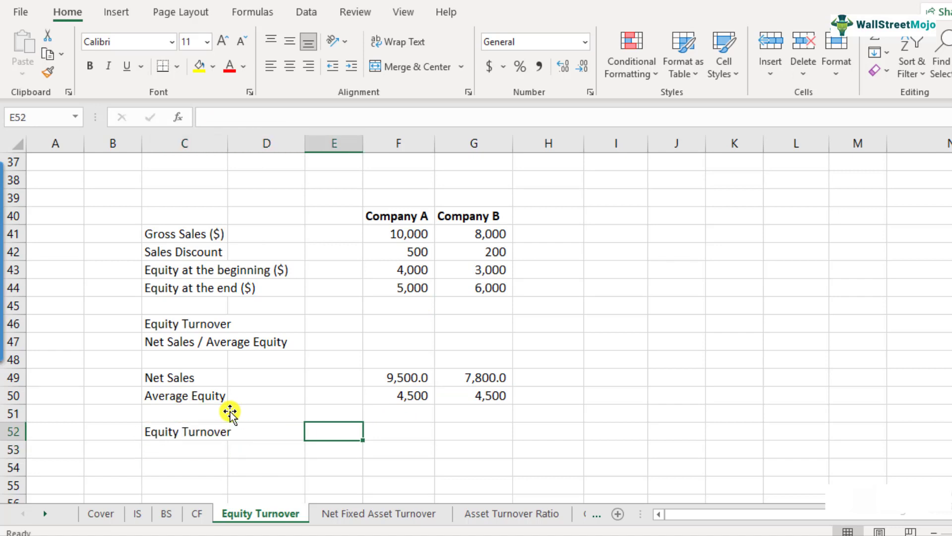
pyautogui.write('=')
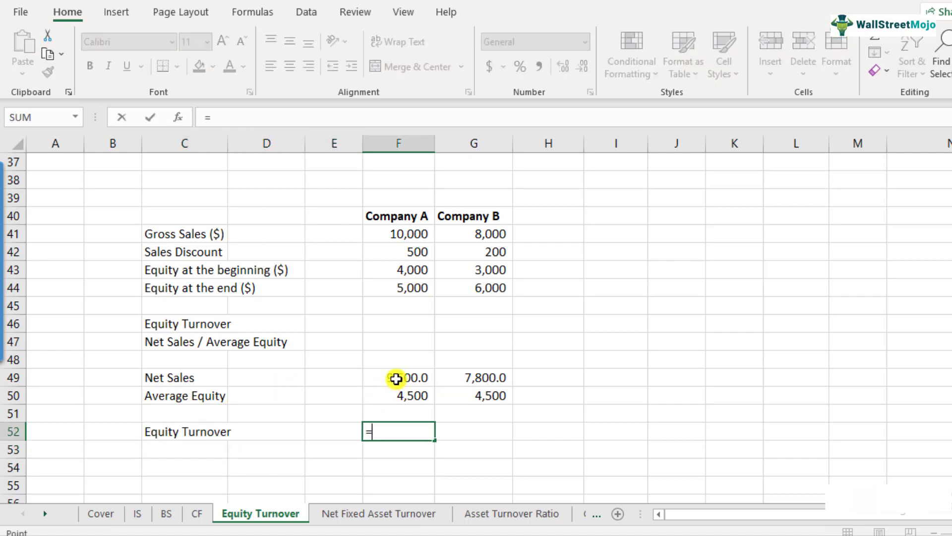
pyautogui.click(395, 378)
pyautogui.write('/')
pyautogui.click(401, 396)
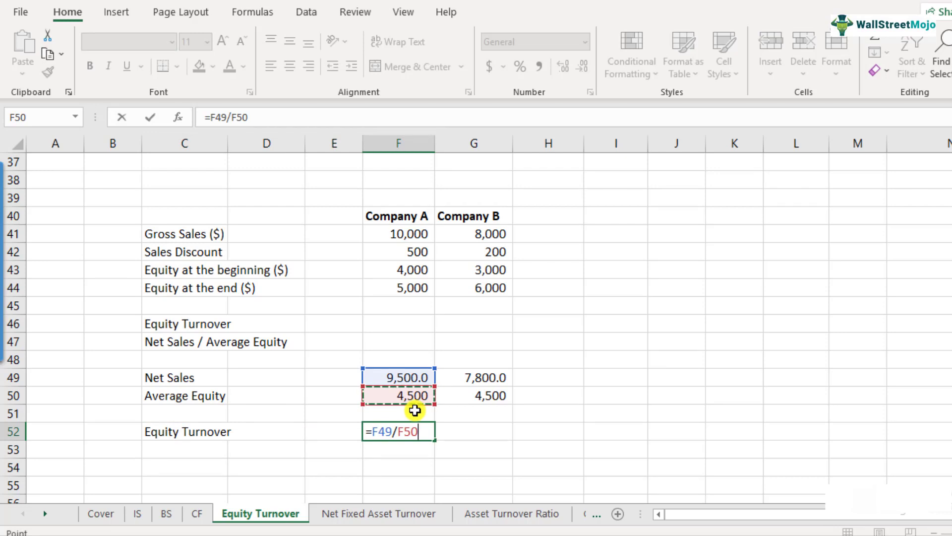
pyautogui.press('Return')
# Copy Company A's equity turnover formula to cell G52 for Company B and check its cell references.
pyautogui.press('Up')
pyautogui.hotkey('ctrl', 'c')
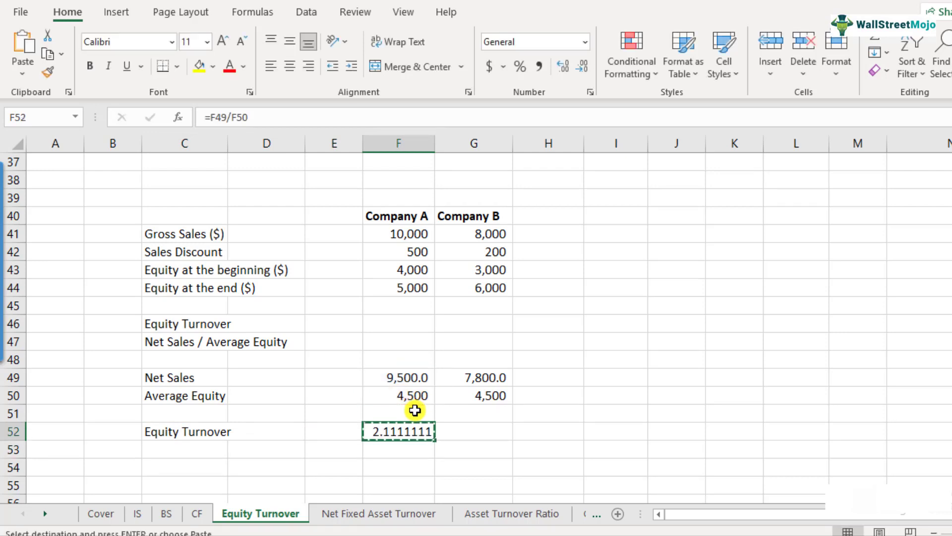
pyautogui.press('Right')
pyautogui.hotkey('ctrl', 'v')
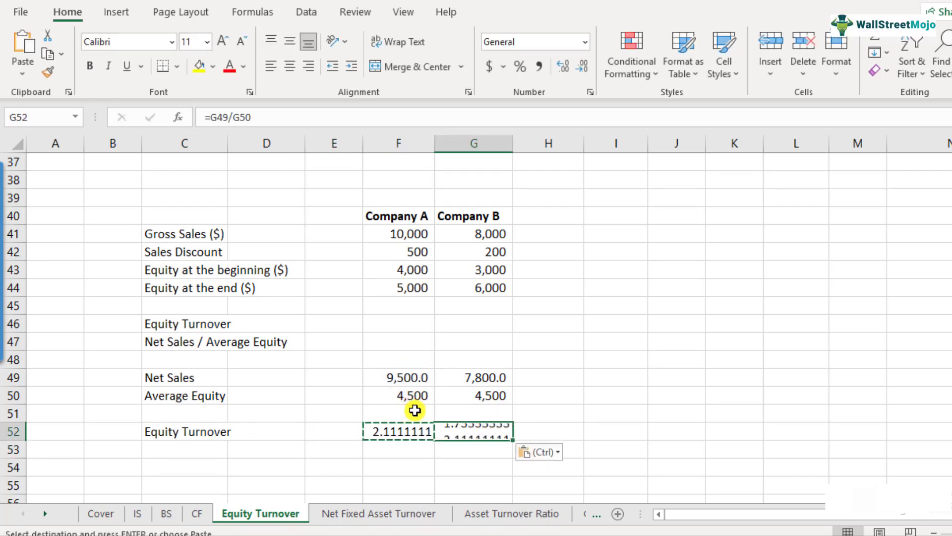
pyautogui.press('F2')
pyautogui.press('Escape')
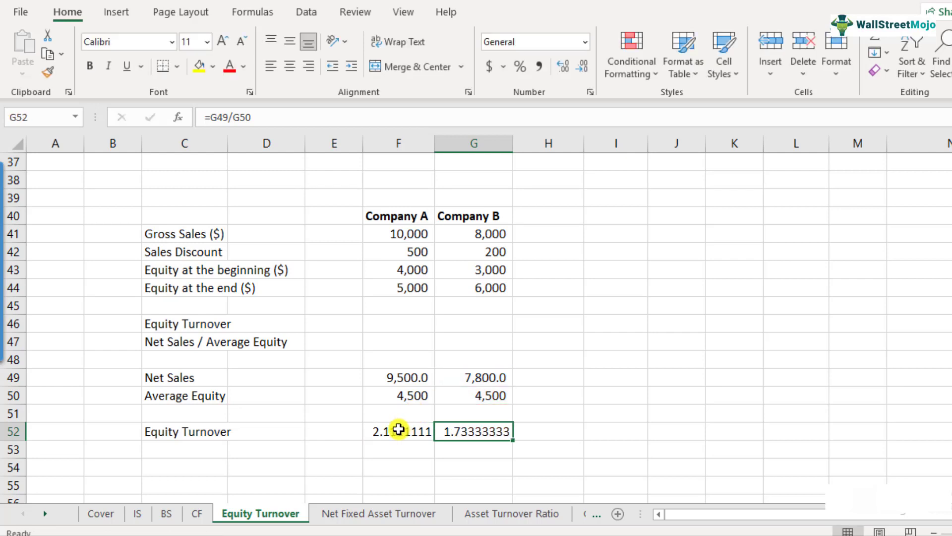
# Format the equity turnover ratios in F52:G52 in comma style with two decimal places.
pyautogui.moveTo(397, 430); pyautogui.dragTo(464, 430)
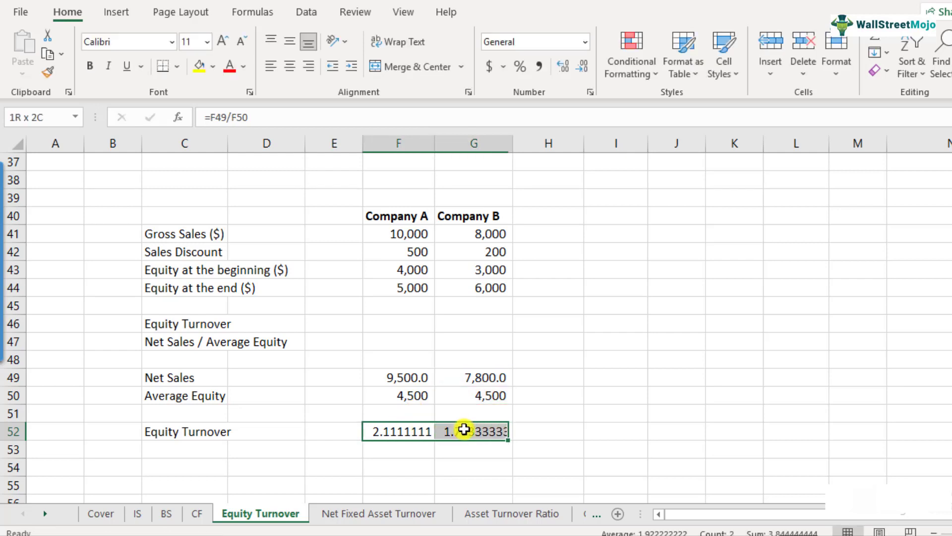
pyautogui.click(539, 67)
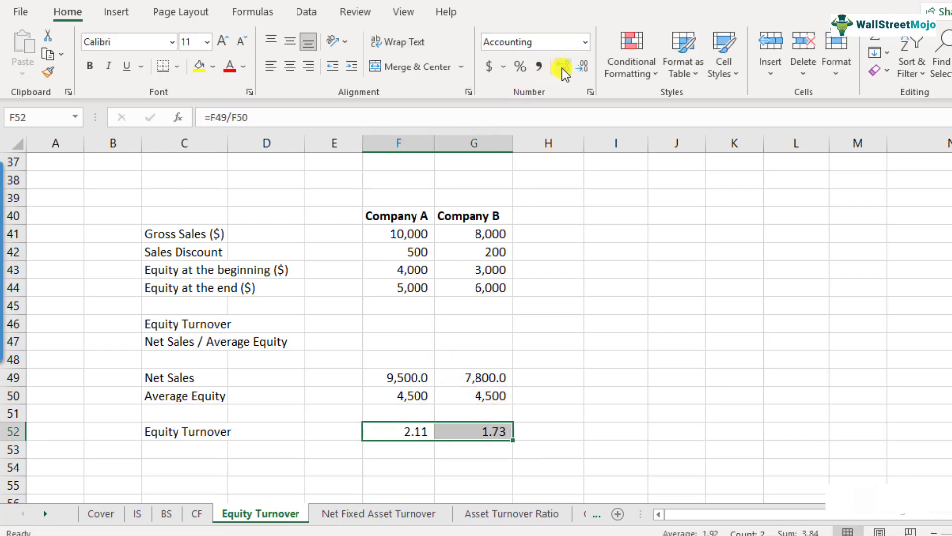
pyautogui.click(366, 449)
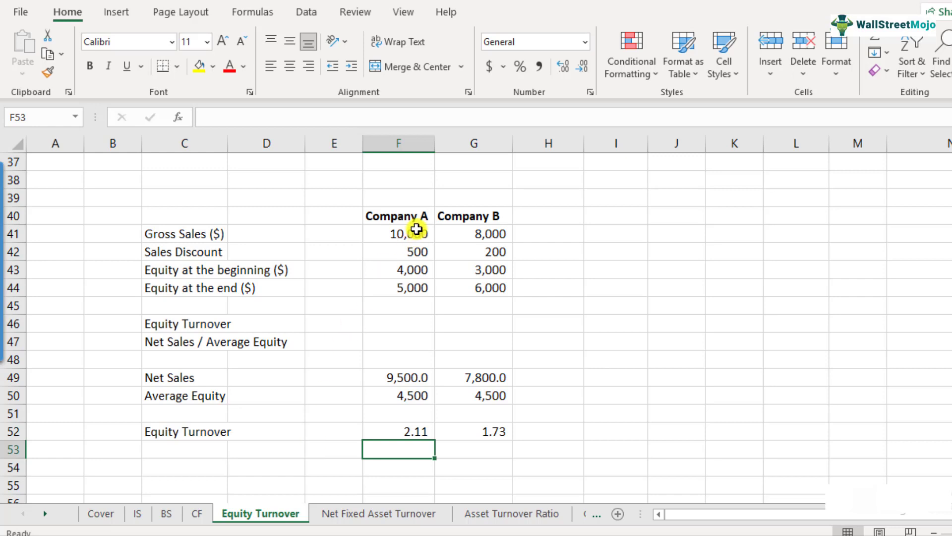
# Enter the note "Same Industry" in cell I42 beside the company data and make it bold.
pyautogui.scroll(-1, 376, 460)
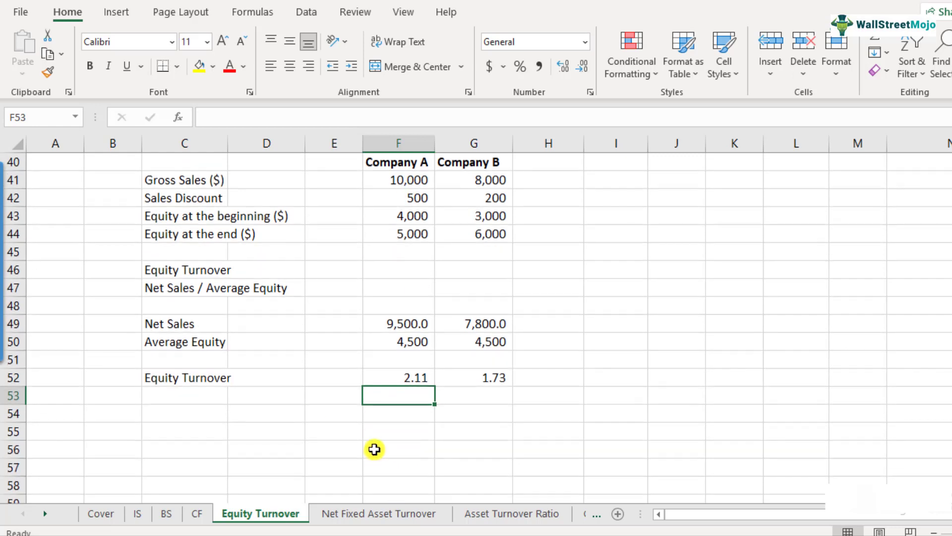
pyautogui.scroll(1, 375, 448)
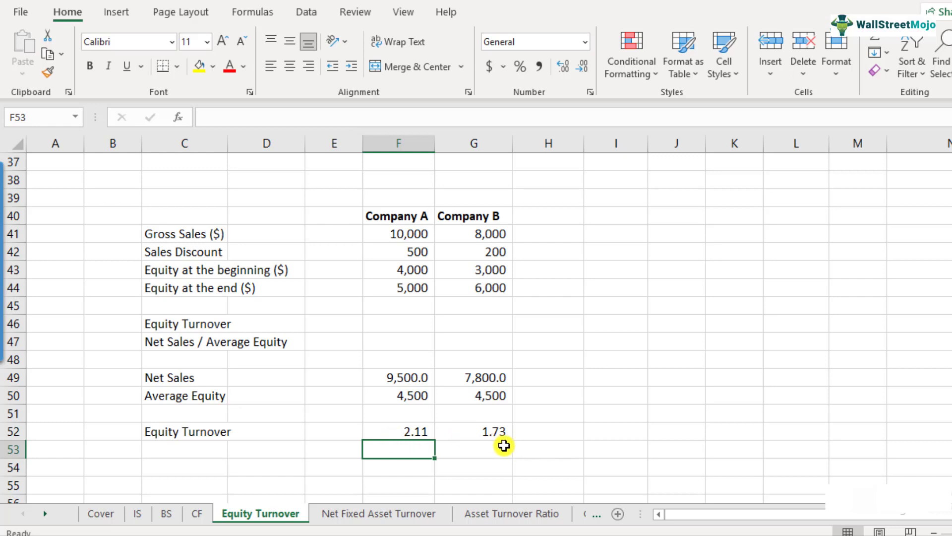
pyautogui.click(609, 252)
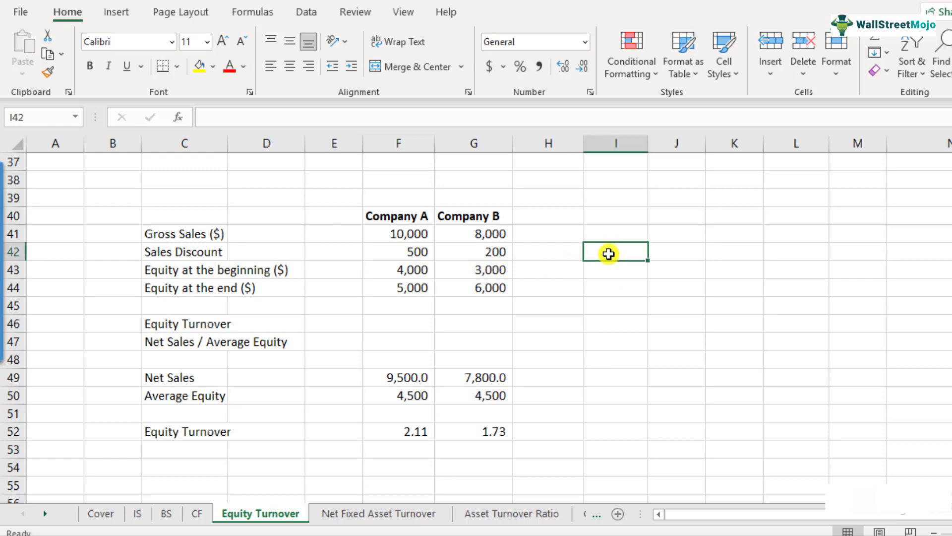
pyautogui.write('Same Industry')
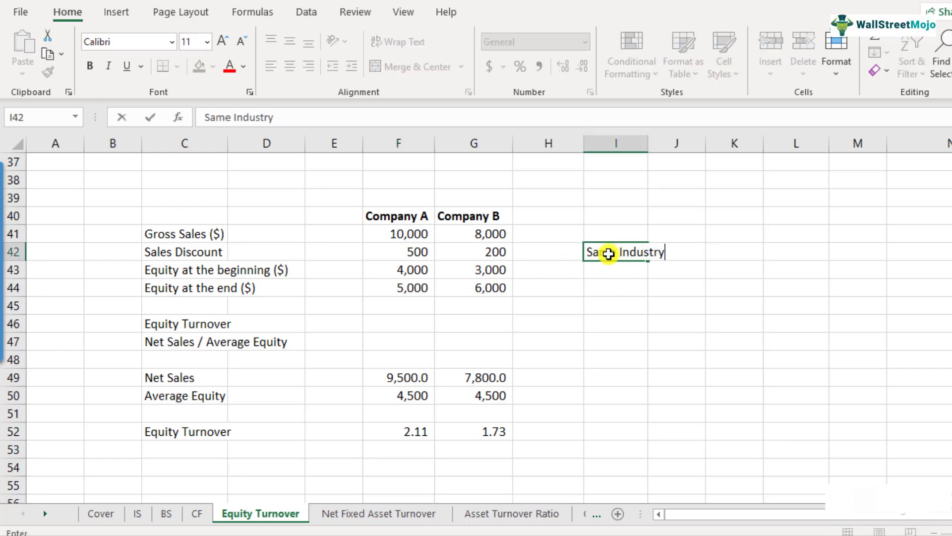
pyautogui.press('Return')
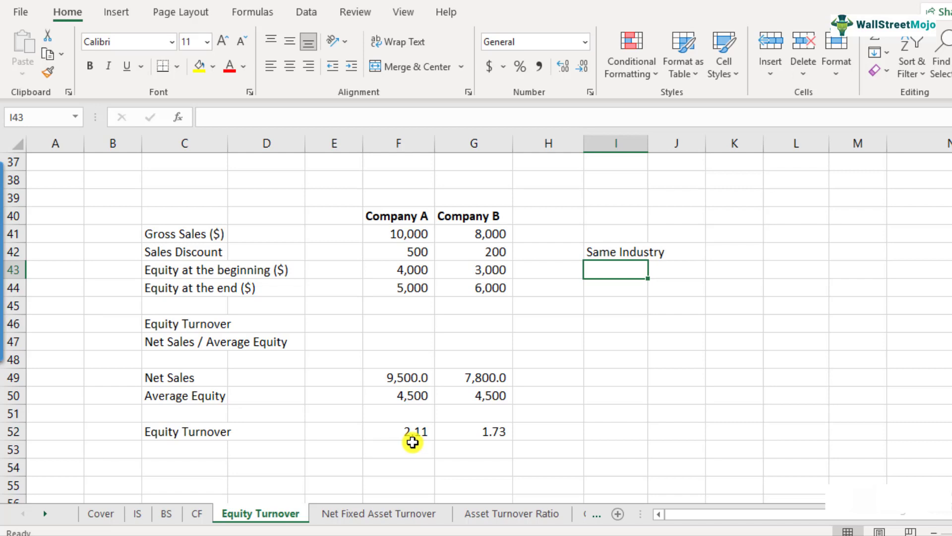
pyautogui.click(601, 252)
pyautogui.hotkey('ctrl', 'b')
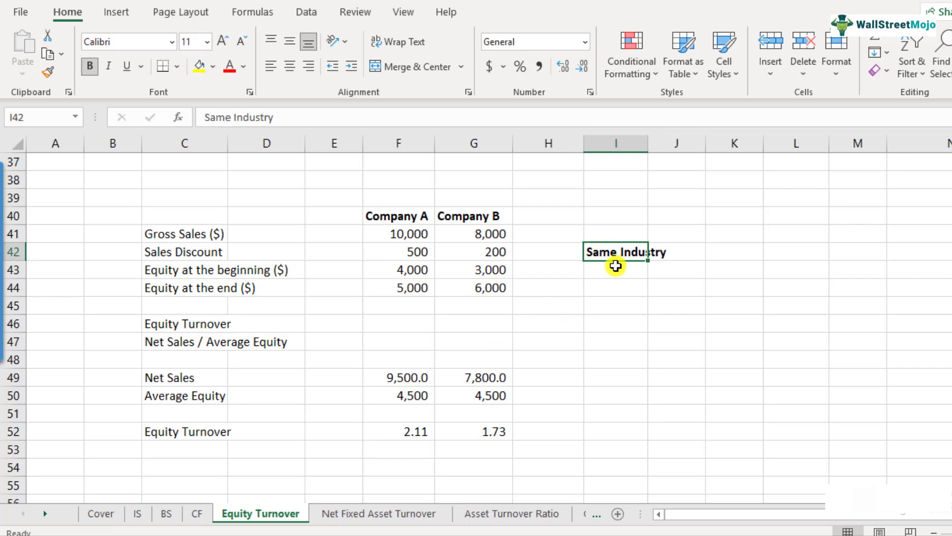
# Add the note "easily manipulated" in cell I43, below the Same Industry note.
pyautogui.click(593, 274)
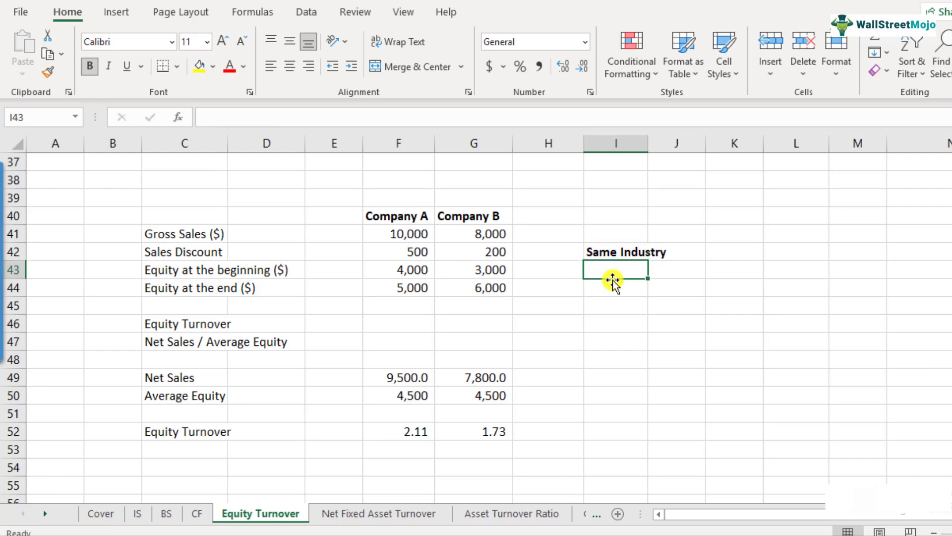
pyautogui.write('easily manipulated')
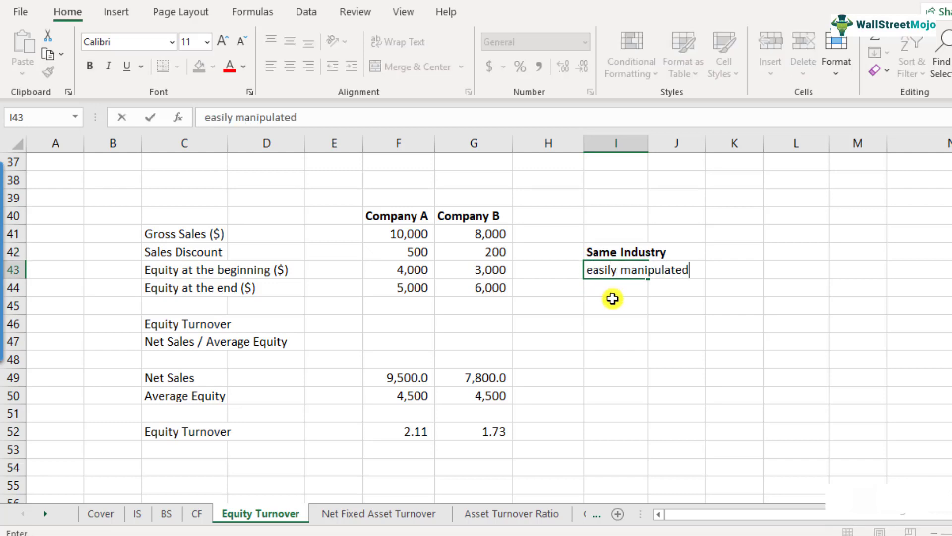
pyautogui.press('Return')
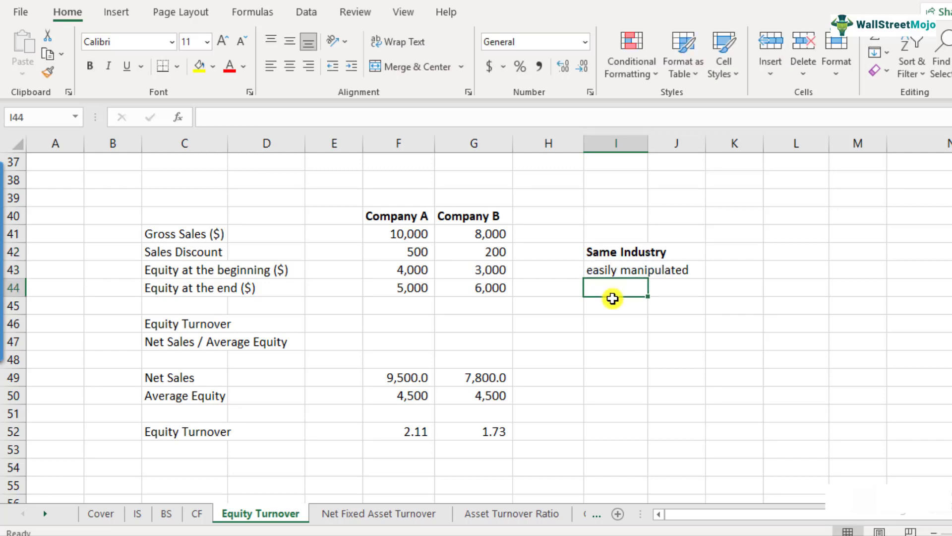
pyautogui.press('Up')
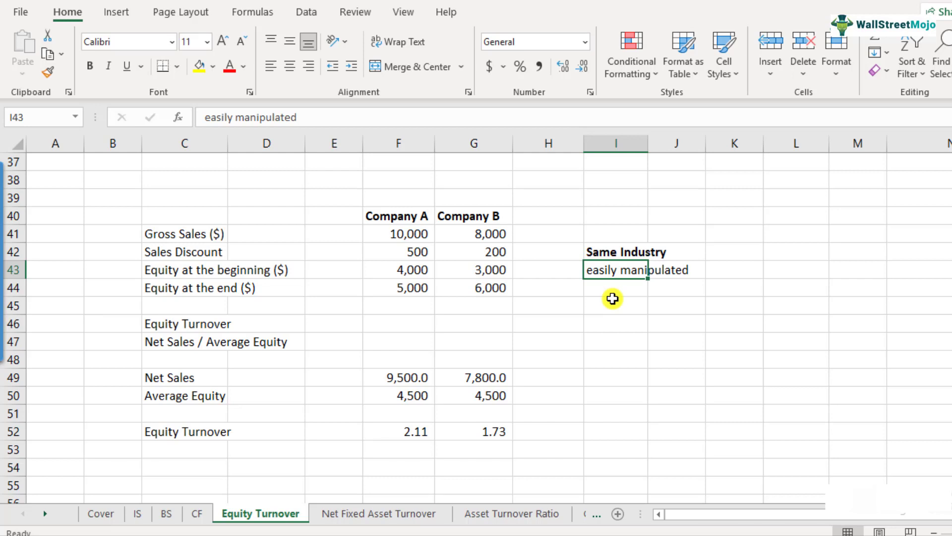
# Highlight the words "Net Sales" within the formula description in cell C47 for review, without editing the text.
pyautogui.doubleClick(173, 342)
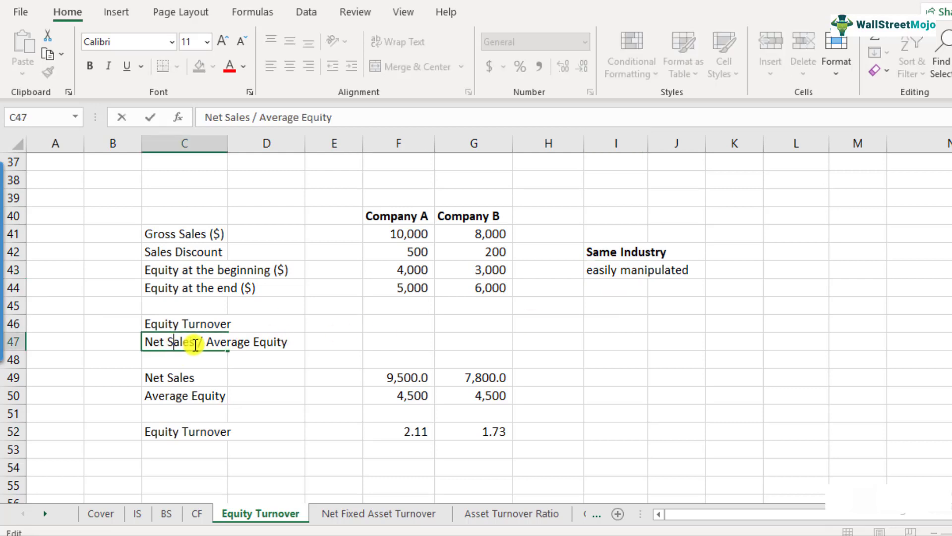
pyautogui.moveTo(196, 344); pyautogui.dragTo(140, 341)
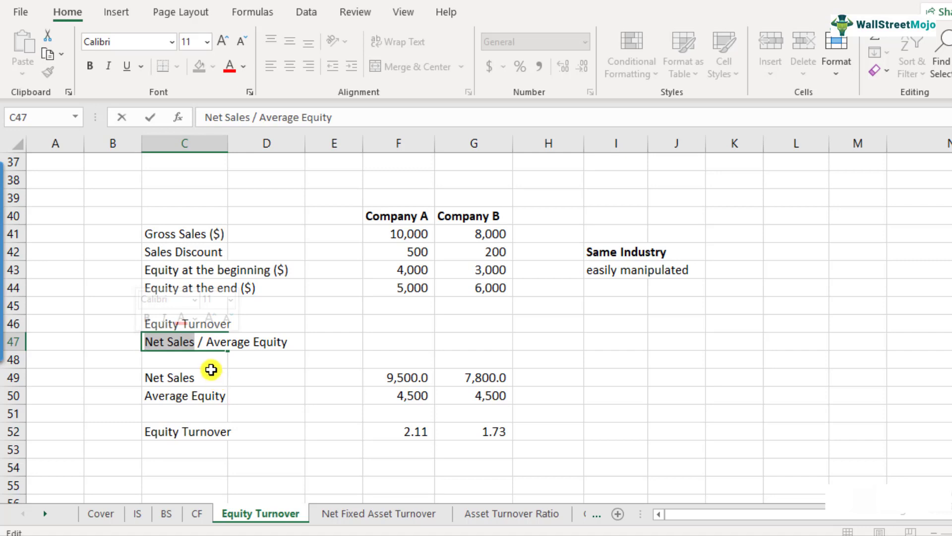
pyautogui.moveTo(197, 341); pyautogui.dragTo(142, 338)
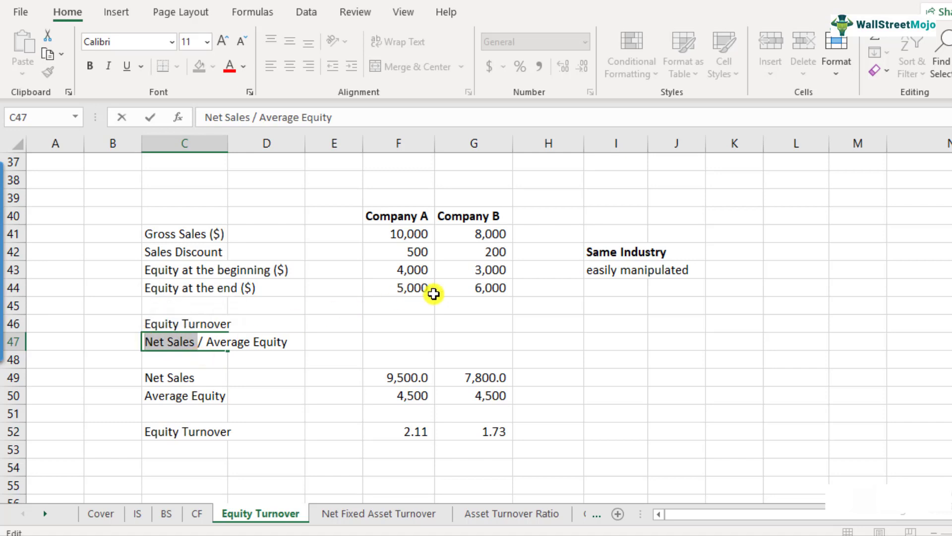
pyautogui.press('Escape')
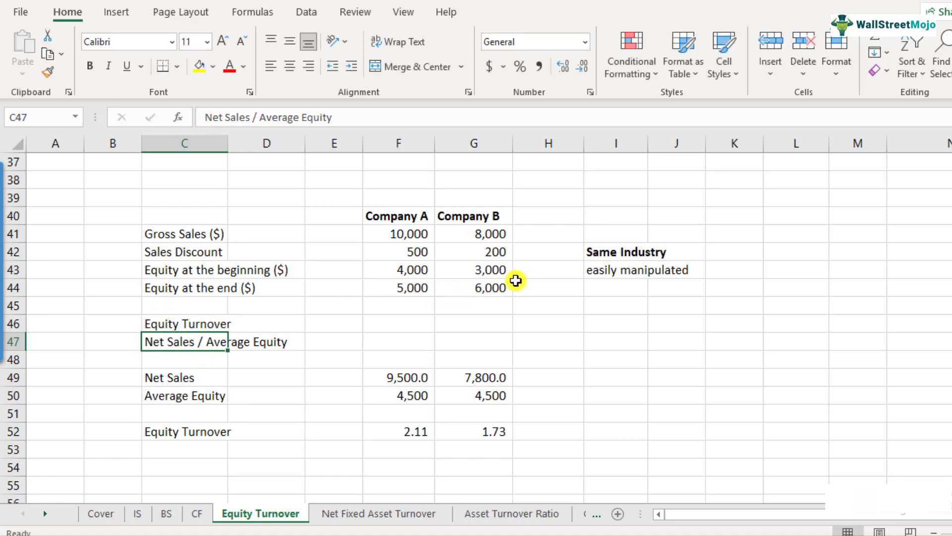
# Add the note "Buyback of Equity" in cell I44, below the "easily manipulated" note.
pyautogui.moveTo(498, 270); pyautogui.dragTo(495, 291)
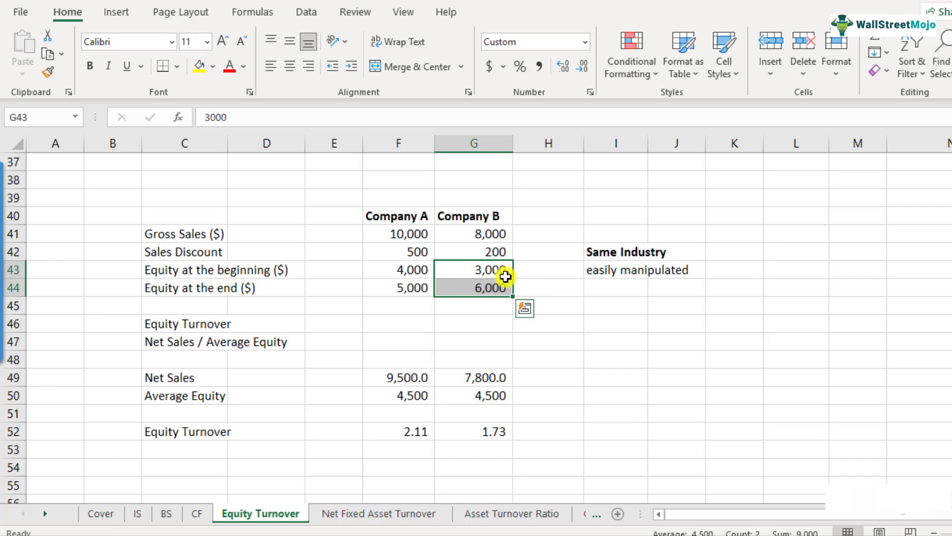
pyautogui.click(505, 277)
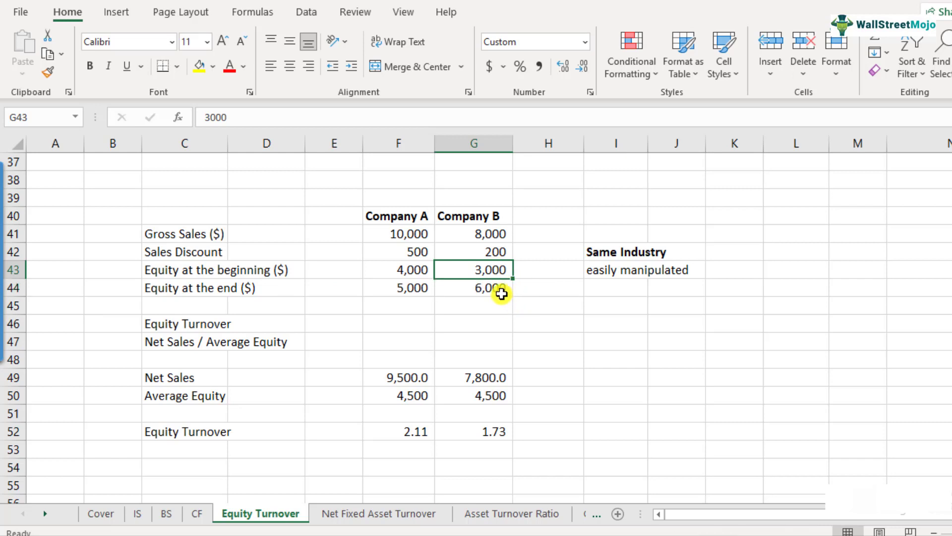
pyautogui.click(502, 294)
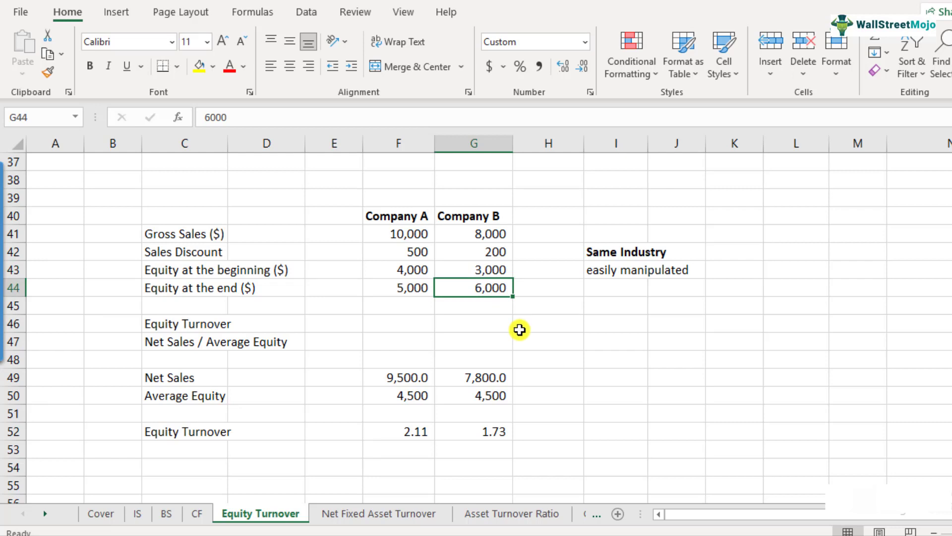
pyautogui.click(608, 294)
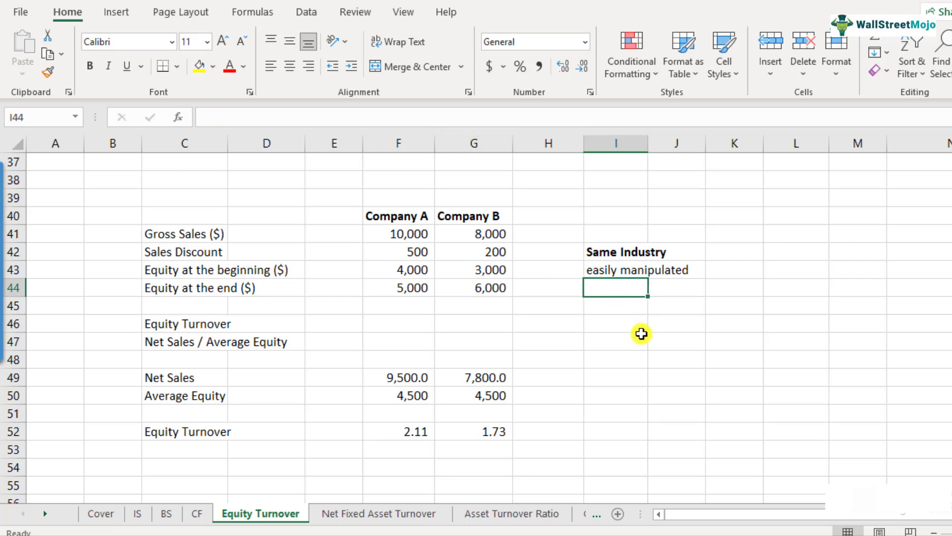
pyautogui.write('Buyback of Equity')
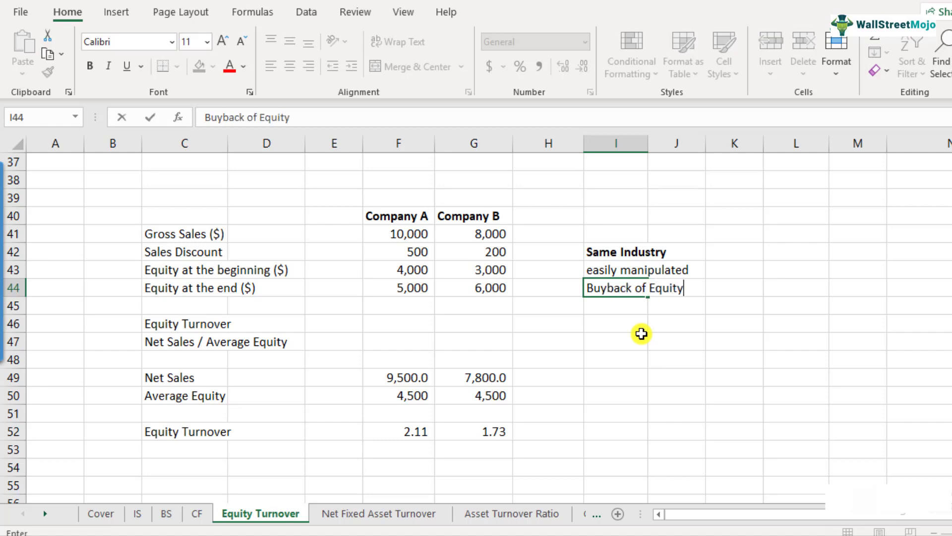
pyautogui.press('Return')
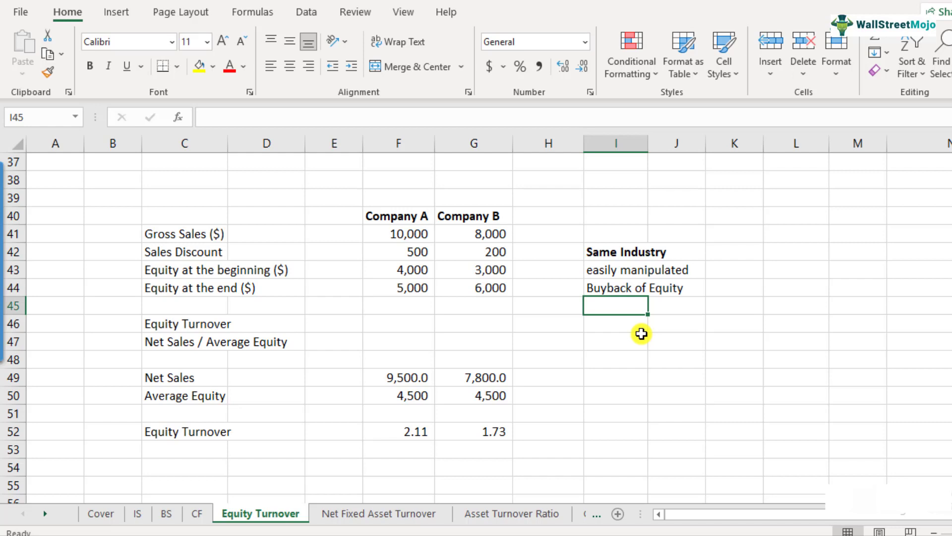
# Add the notes "Raise Debt and Buyback" in cell I45 and "Use the current cash in the bank" in cell I46.
pyautogui.write('Raise Debt and Buy ')
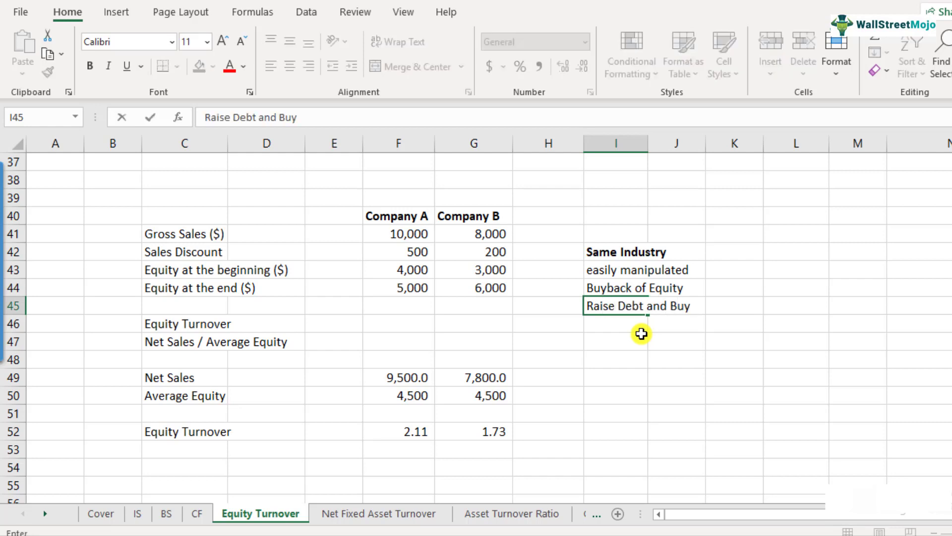
pyautogui.write('back')
pyautogui.press('Return')
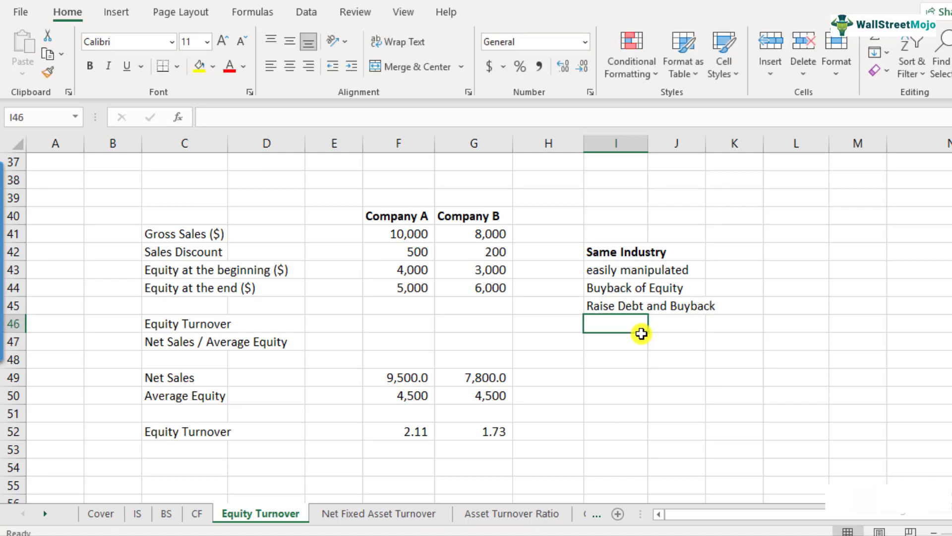
pyautogui.write('Use the')
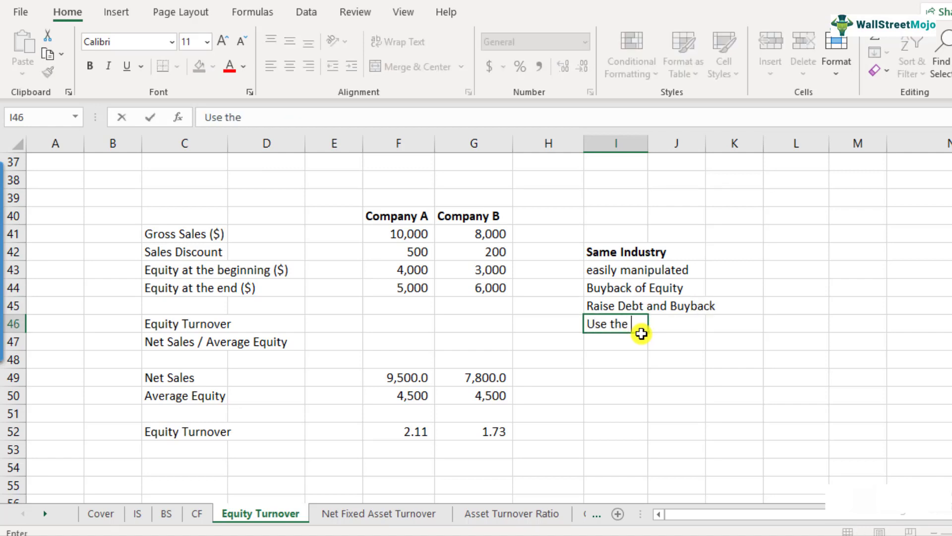
pyautogui.write(' current cash')
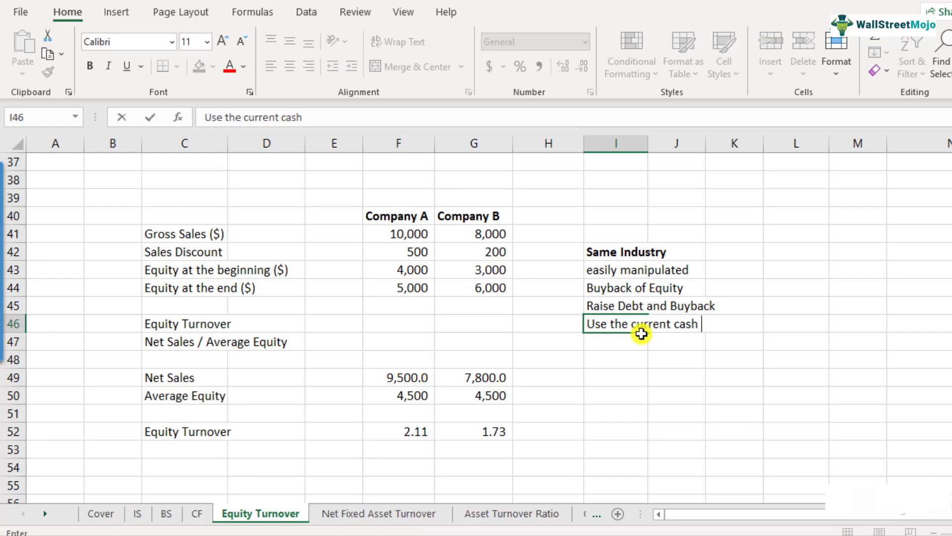
pyautogui.write('in the bank')
pyautogui.press('Return')
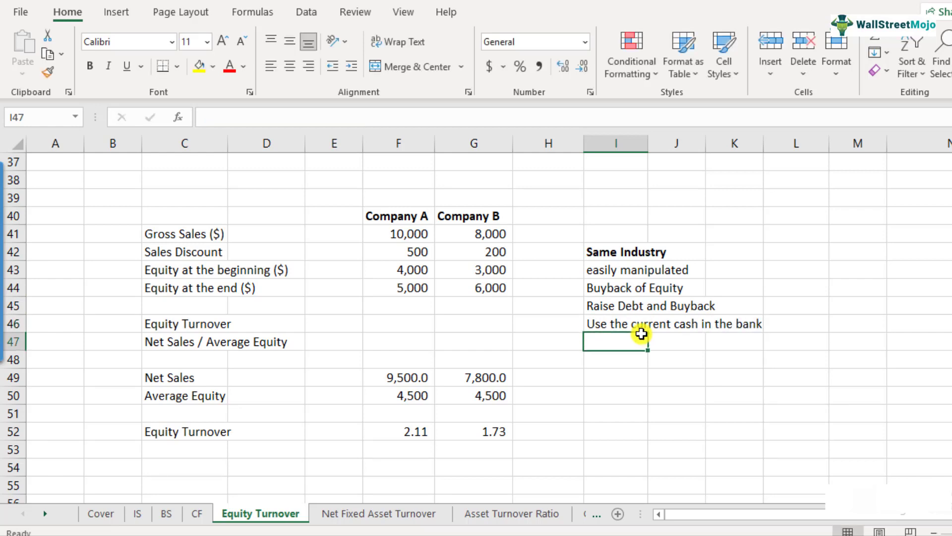
# Make the two buyback financing notes in I45:I46 bold.
pyautogui.press('Up')
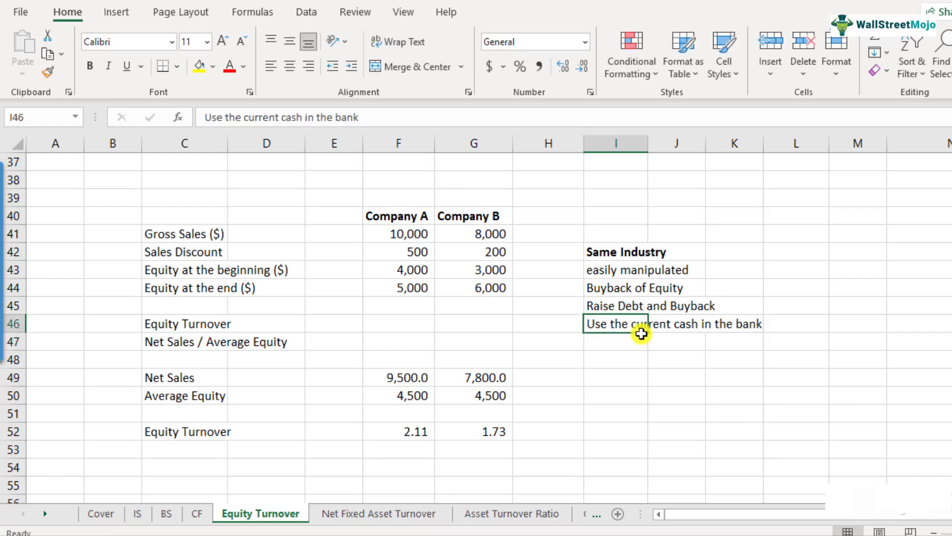
pyautogui.press('Up')
pyautogui.hotkey('shift', 'Down')
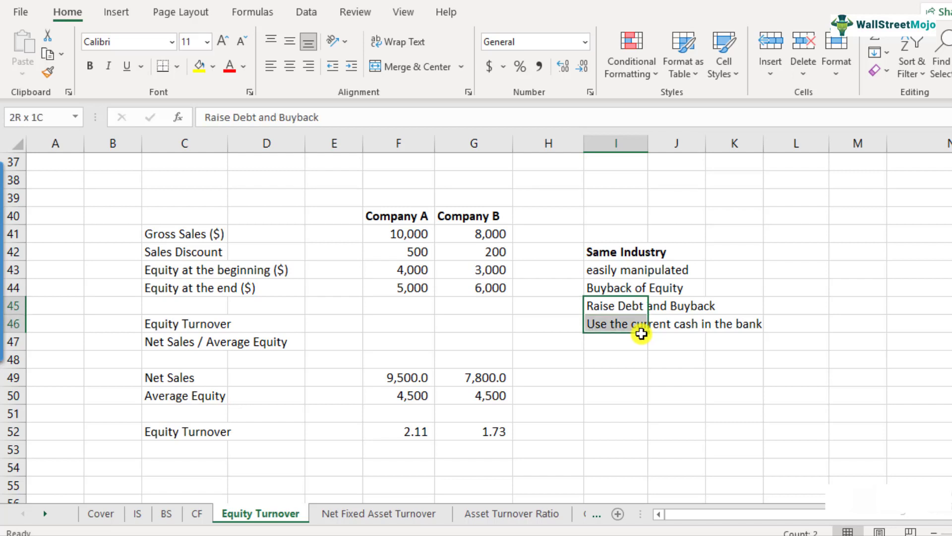
pyautogui.hotkey('ctrl', 'b')
# Copy Company B's data and calculations from G41:G52 into the adjacent column, starting at H41.
pyautogui.press('Left')
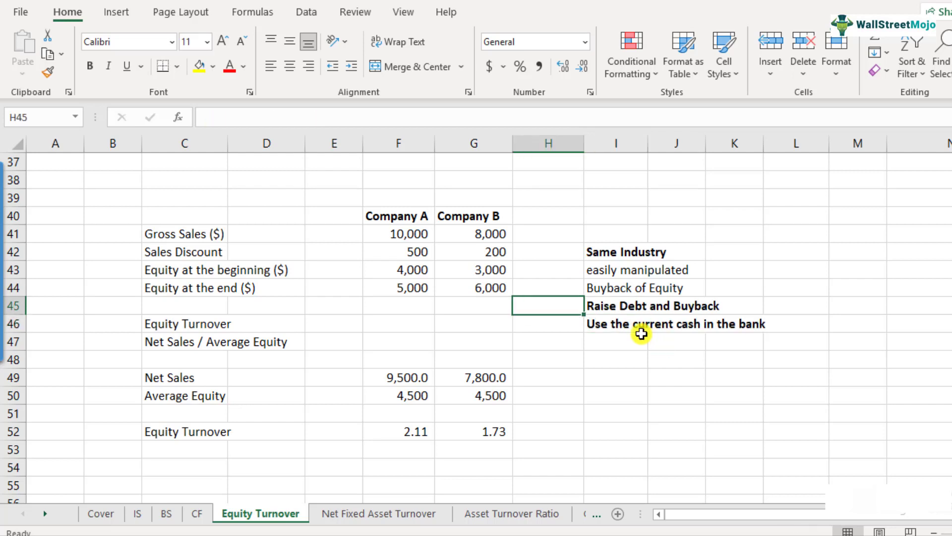
pyautogui.press('Up')
pyautogui.press('Up')
pyautogui.press('Left')
pyautogui.press('Up')
pyautogui.press('Up')
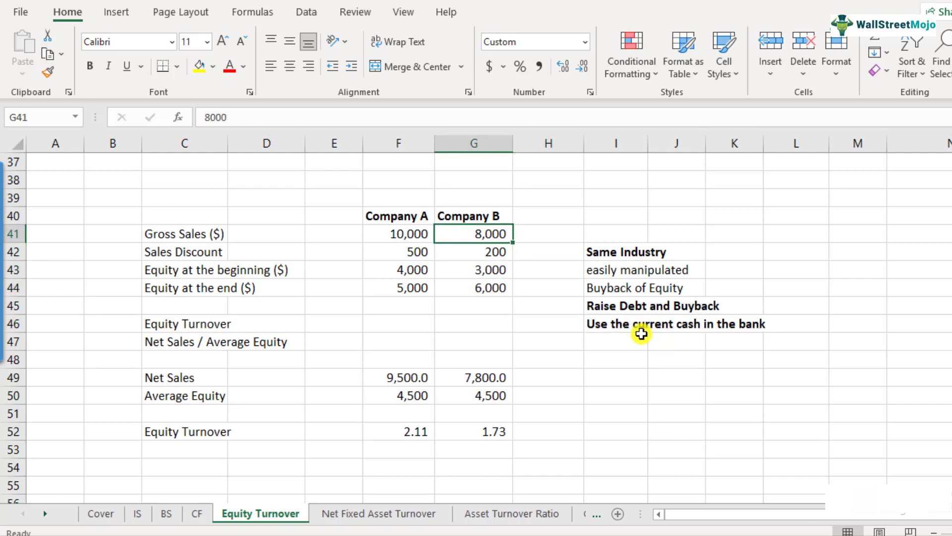
pyautogui.hotkey('shift', 'Down')
pyautogui.hotkey('shift', 'Down')
pyautogui.hotkey('shift', 'Down')
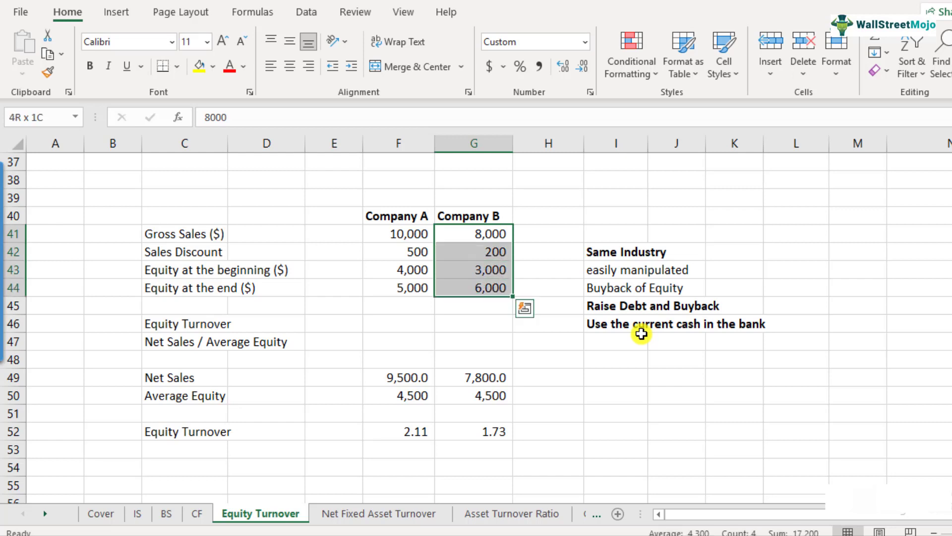
pyautogui.hotkey('shift', 'Down')
pyautogui.hotkey('shift', 'Down')
pyautogui.hotkey('shift', 'Down')
pyautogui.hotkey('shift', 'Down')
pyautogui.hotkey('shift', 'Down')
pyautogui.hotkey('shift', 'Down')
pyautogui.hotkey('shift', 'Down')
pyautogui.hotkey('shift', 'Down')
pyautogui.hotkey('ctrl', 'c')
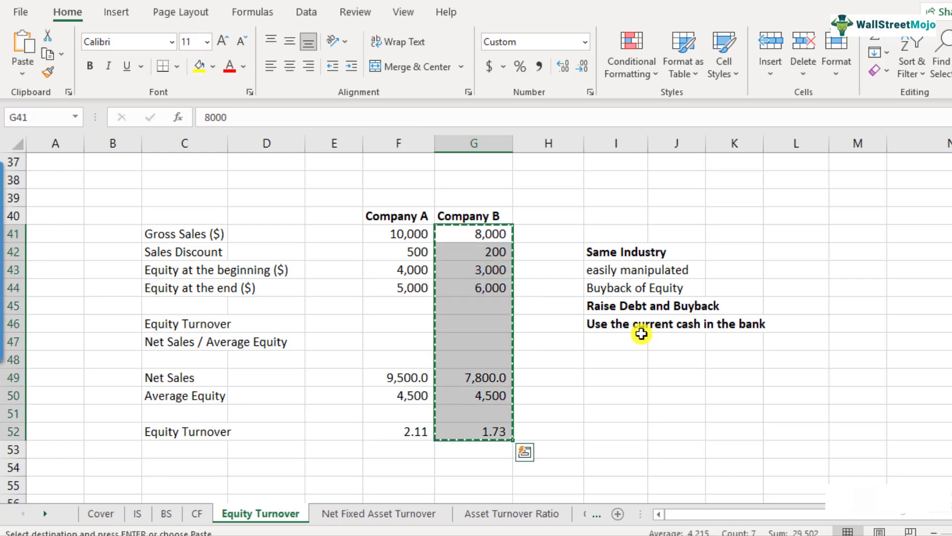
pyautogui.press('Right')
pyautogui.hotkey('ctrl', 'v')
# Enter the heading "Company B - New" in cell H40 above the copied column and make it bold.
pyautogui.press('Up')
pyautogui.write('Comp')
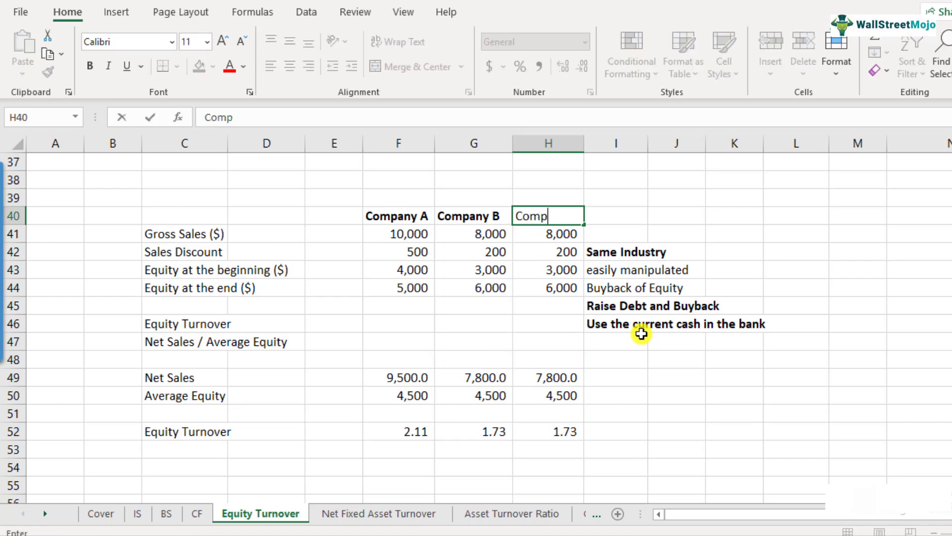
pyautogui.write('any B - N')
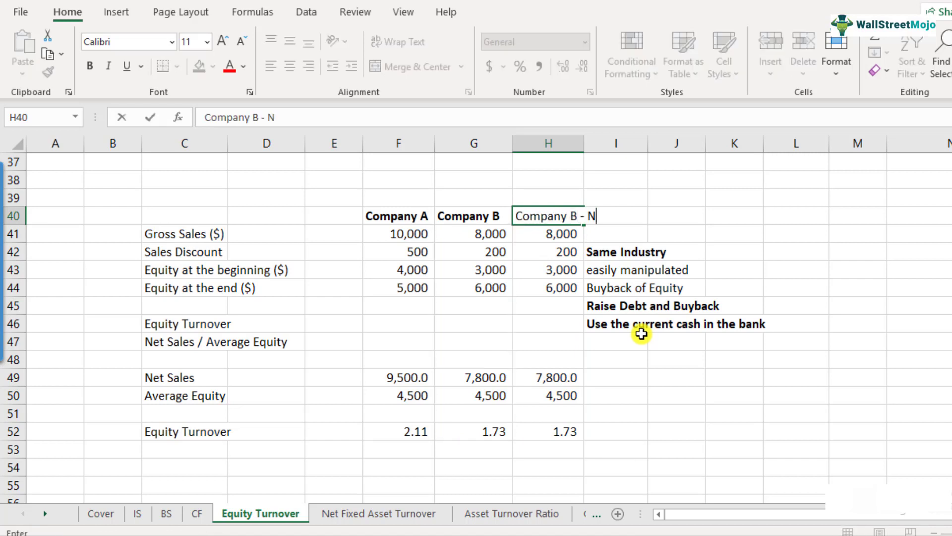
pyautogui.write('ew')
pyautogui.press('Return')
pyautogui.press('Up')
pyautogui.hotkey('ctrl', 'b')
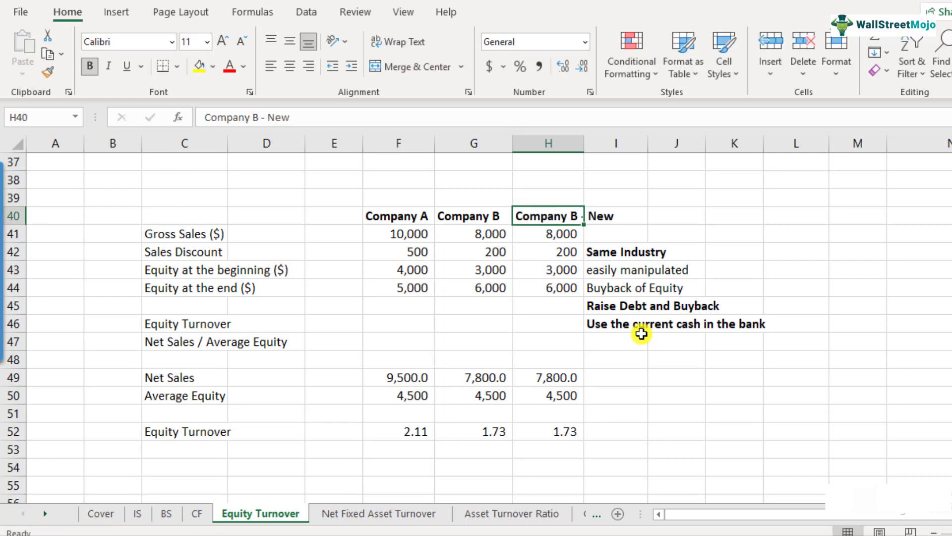
# Enter the buyback amount $2000 in cell K42, beside the Same Industry note.
pyautogui.press('Down')
pyautogui.press('Down')
pyautogui.press('Down')
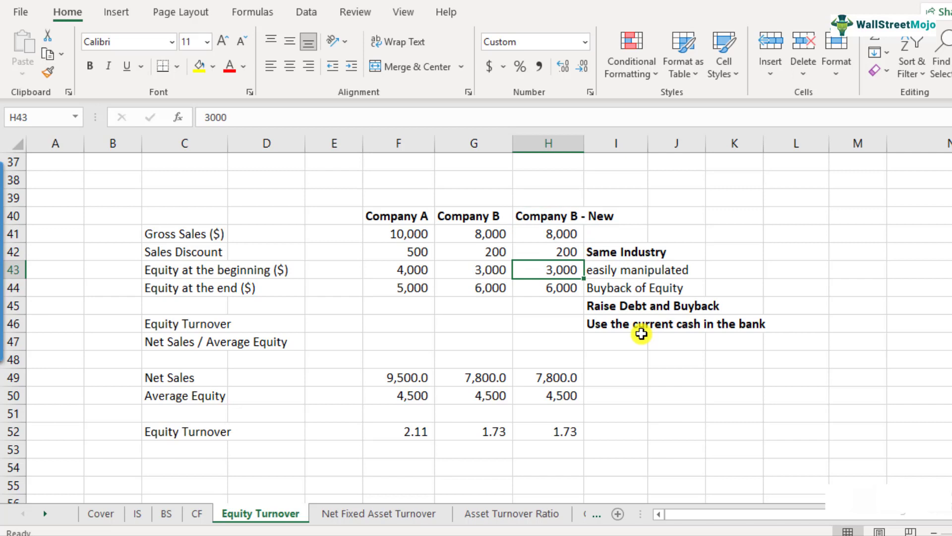
pyautogui.press('Down')
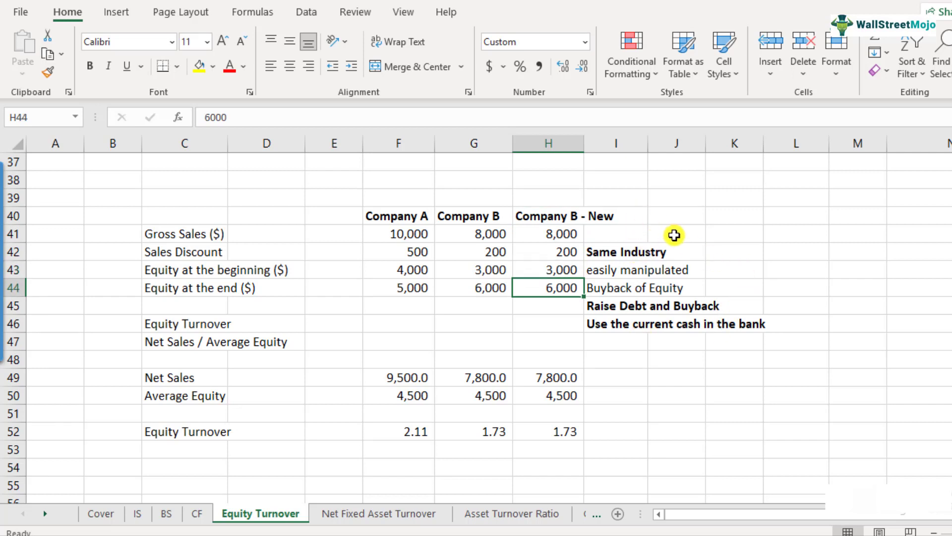
pyautogui.click(740, 252)
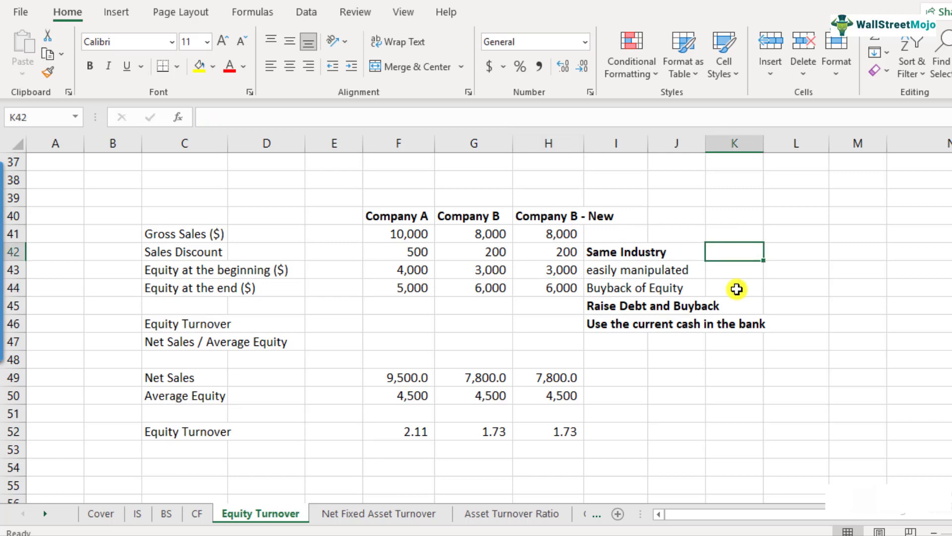
pyautogui.write('$2,000')
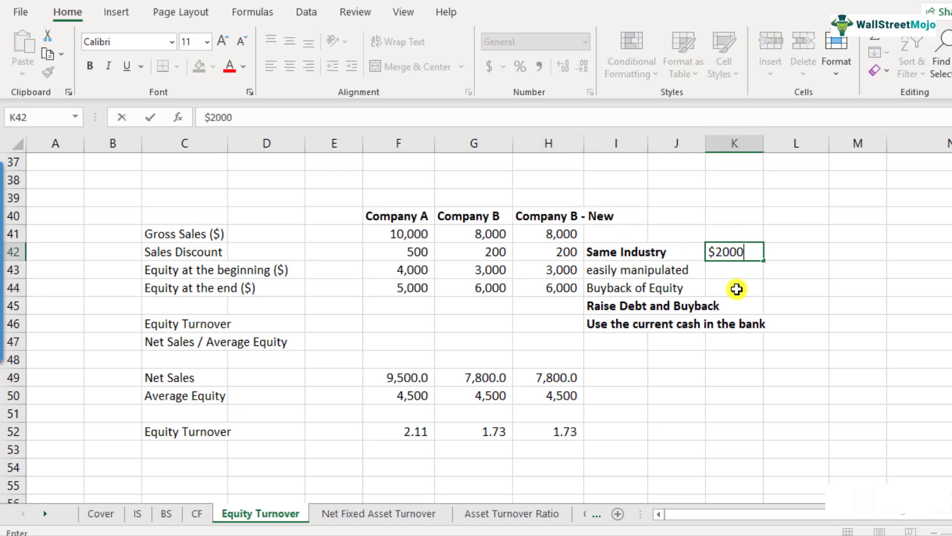
pyautogui.press('Return')
pyautogui.press('Up')
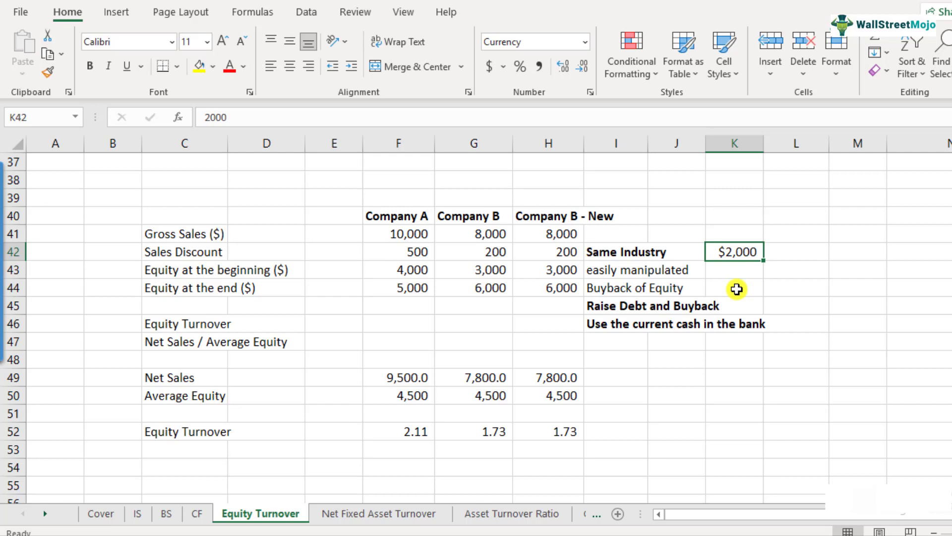
pyautogui.click(568, 290)
pyautogui.doubleClick(569, 290)
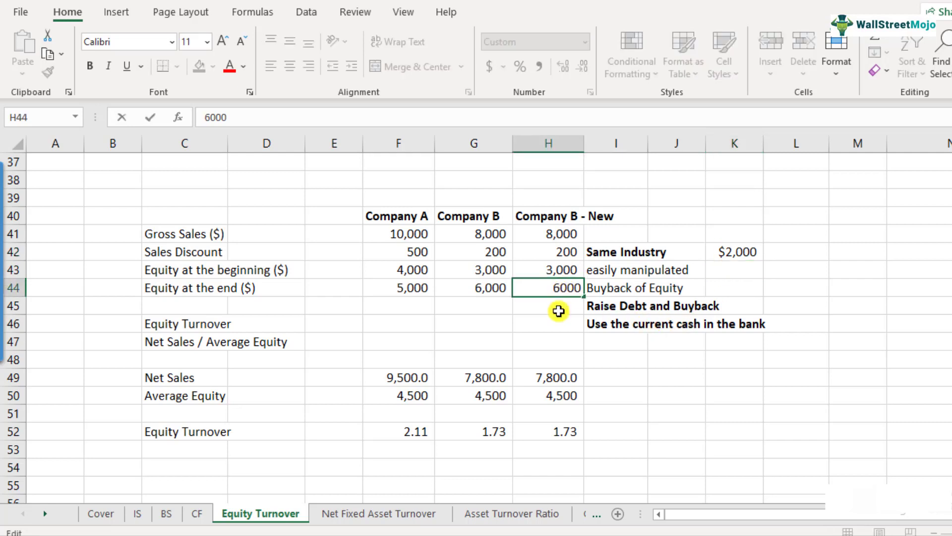
pyautogui.press('BackSpace')
pyautogui.write('4')
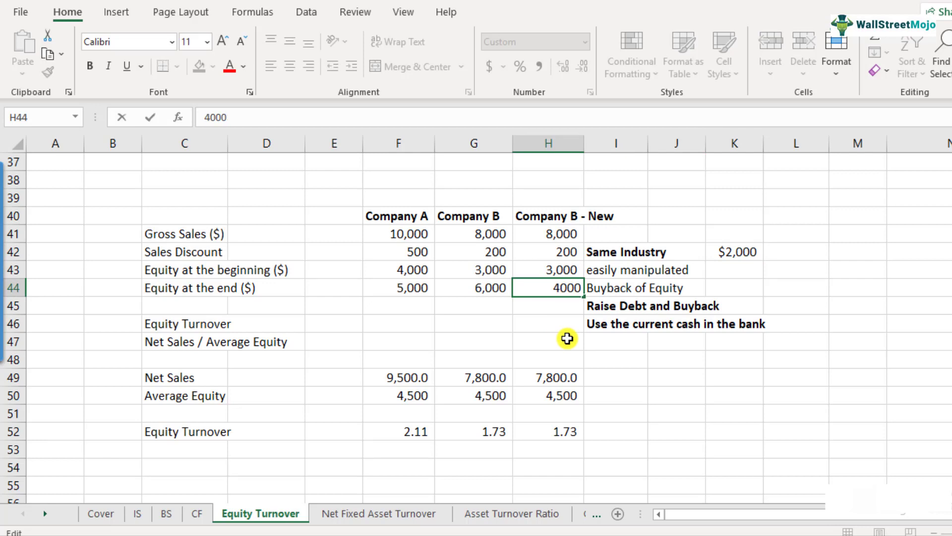
pyautogui.press('Escape')
# Enter =6000-2000 in cell H44 as the equity at the end for Company B - New.
pyautogui.click(491, 287)
pyautogui.doubleClick(566, 289)
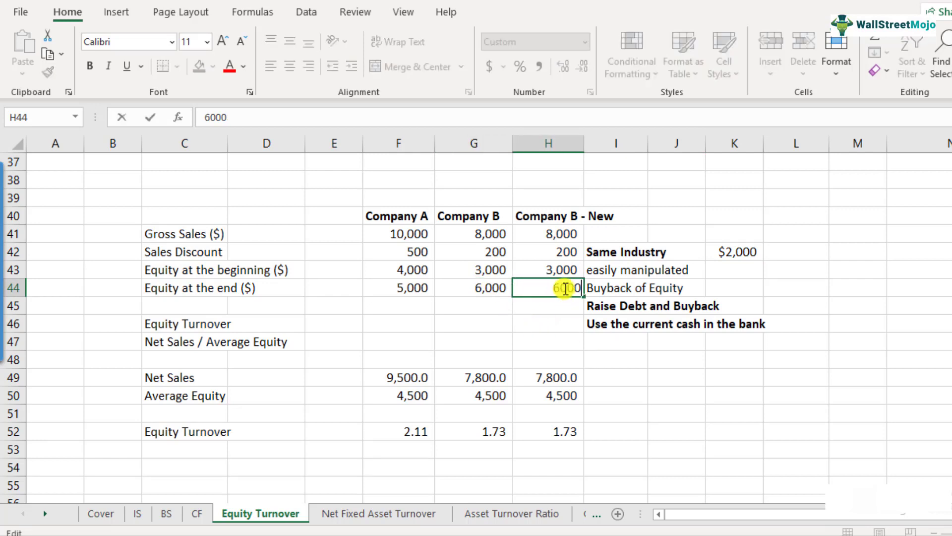
pyautogui.press('BackSpace')
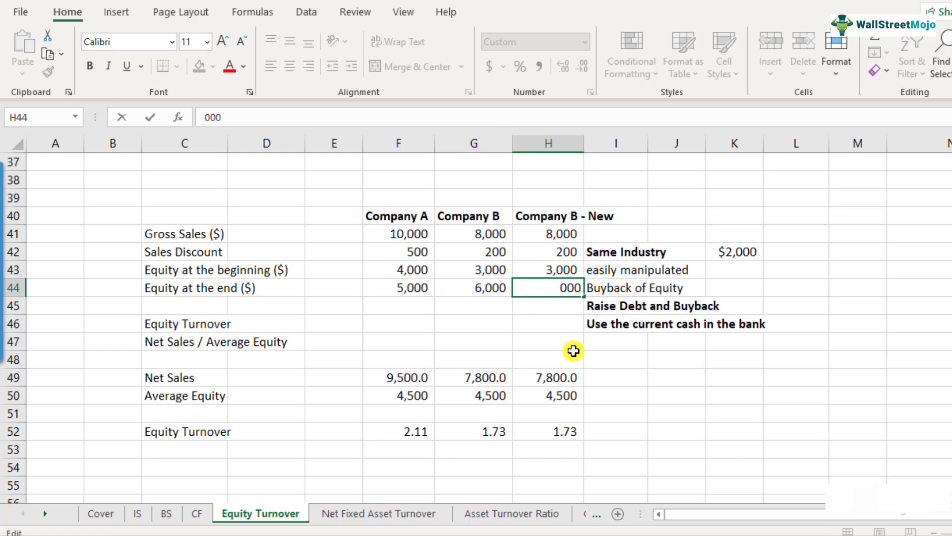
pyautogui.write('6')
pyautogui.press('Home')
pyautogui.write('=')
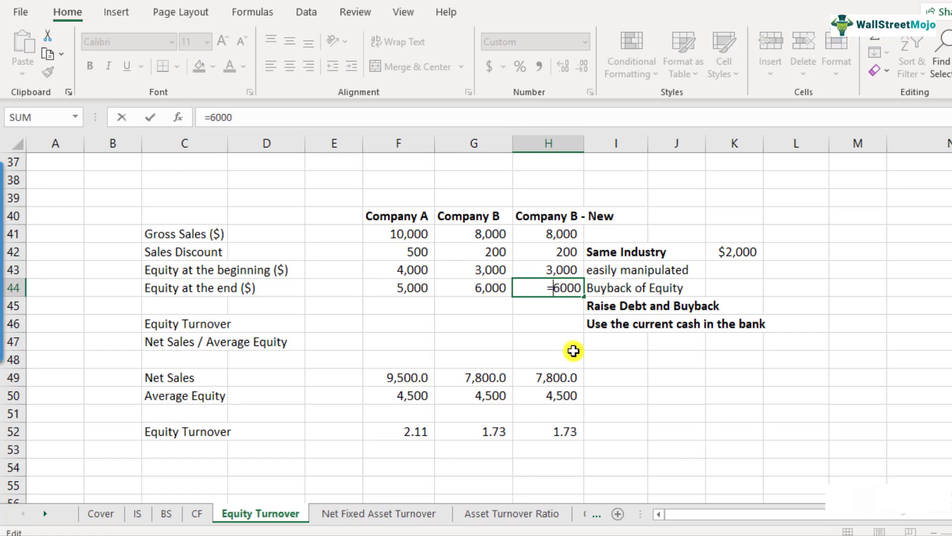
pyautogui.press('Right')
pyautogui.press('Right')
pyautogui.press('Right')
pyautogui.press('Right')
pyautogui.write('-2000')
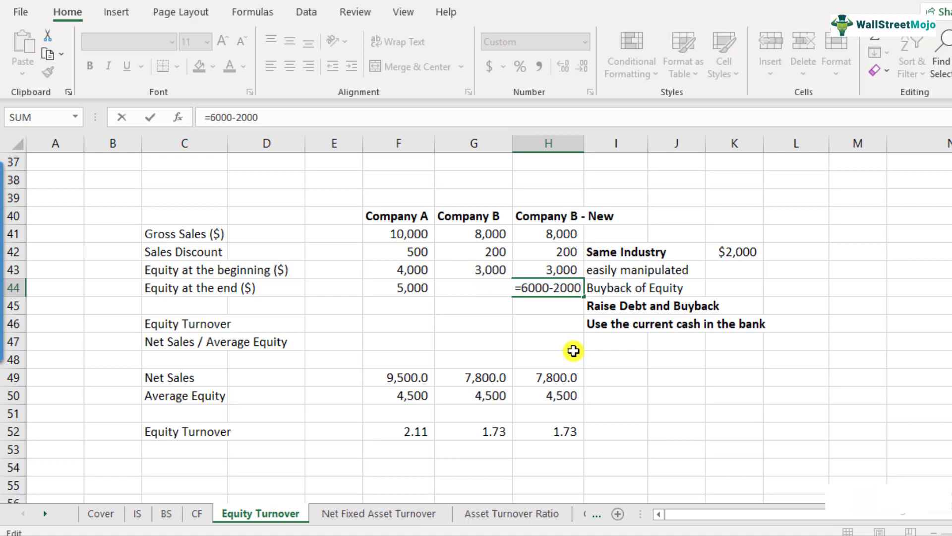
pyautogui.press('Return')
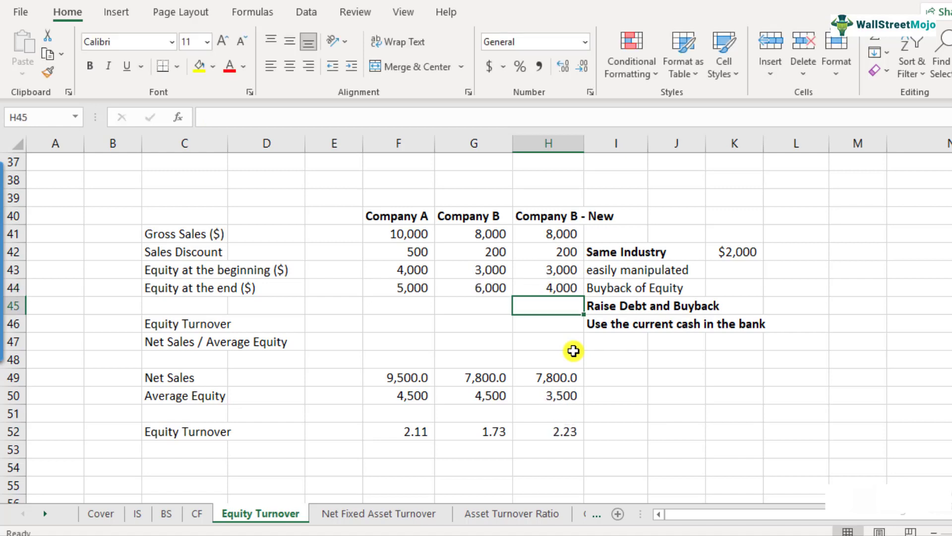
# Highlight the equity turnover of Company B - New in cell H52 with yellow fill.
pyautogui.press('Up')
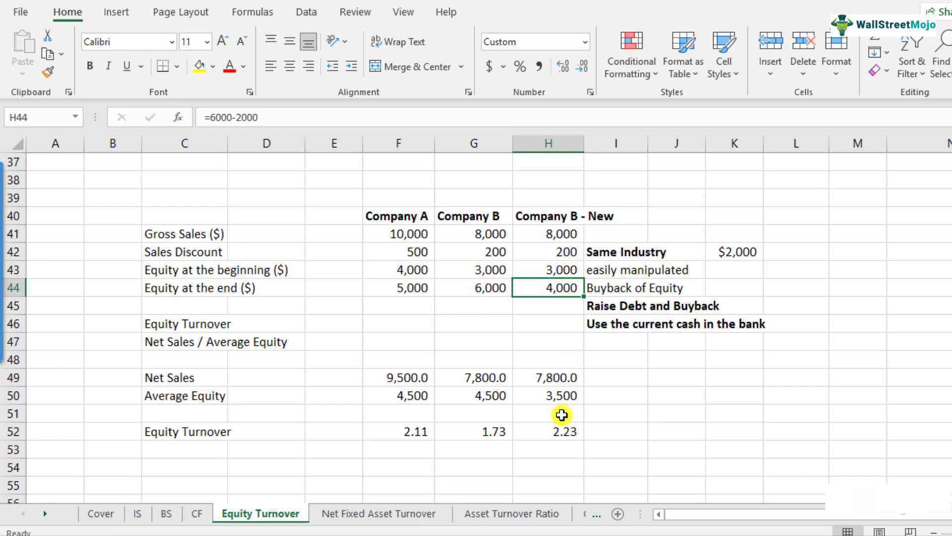
pyautogui.click(561, 429)
pyautogui.click(199, 66)
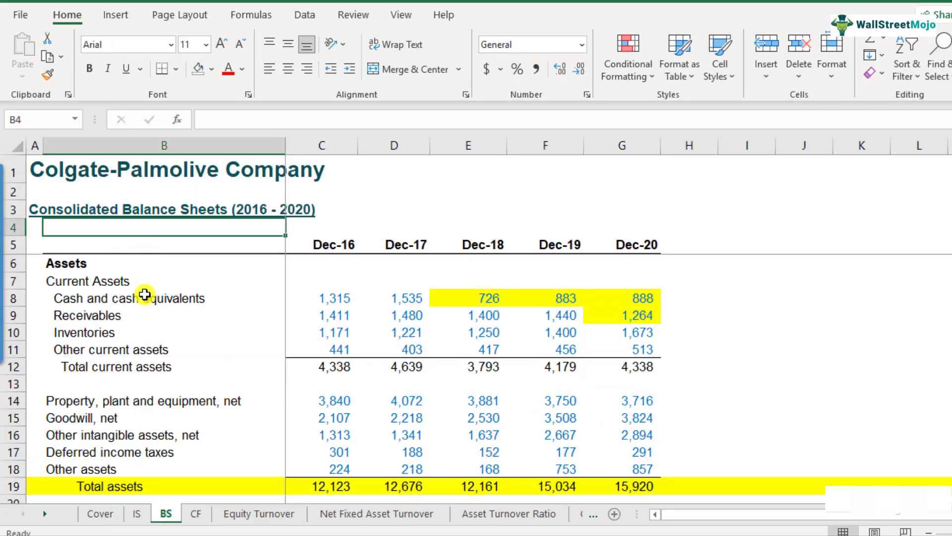
# Examine the Operating Efficiency section further down the balance sheet, including the total asset turnover, net fixed asset turnover and equity turnover rows.
pyautogui.scroll(-4, 144, 298)
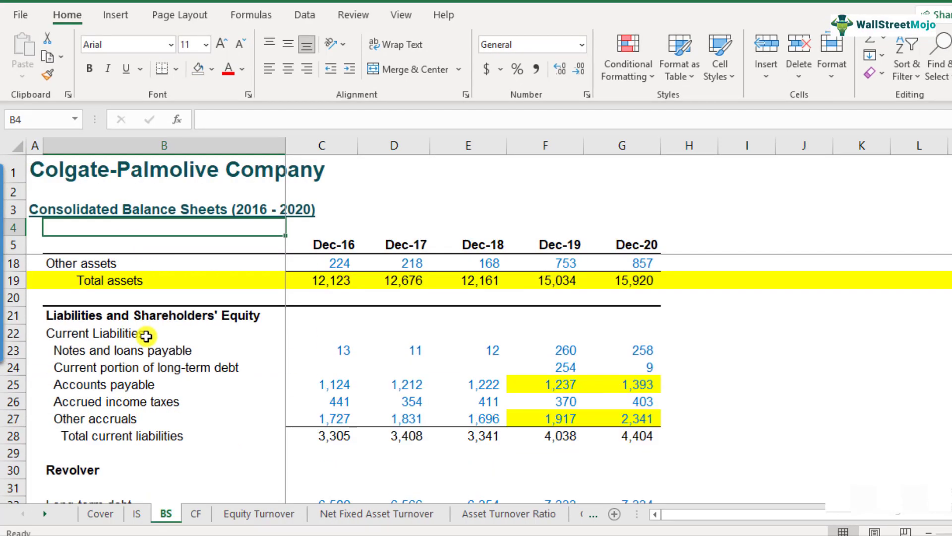
pyautogui.scroll(-6, 148, 358)
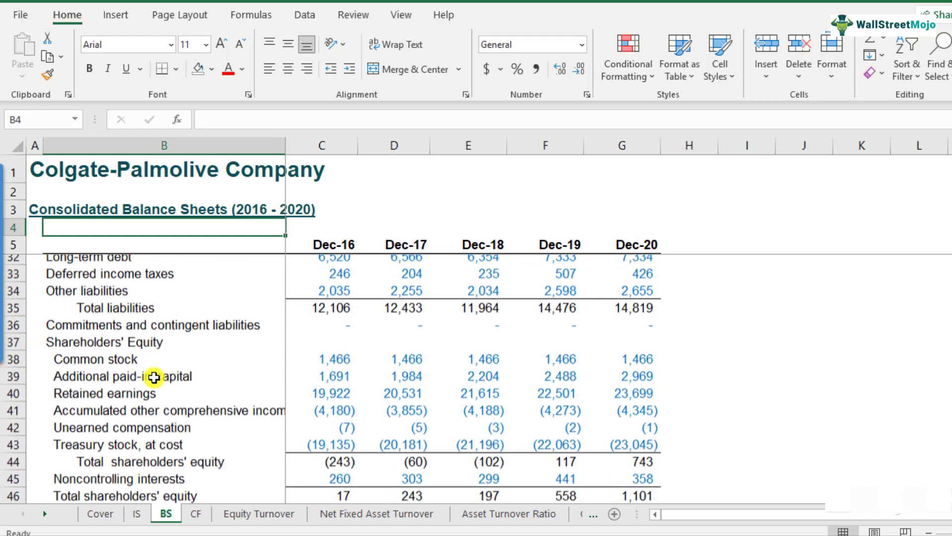
pyautogui.scroll(-7, 154, 378)
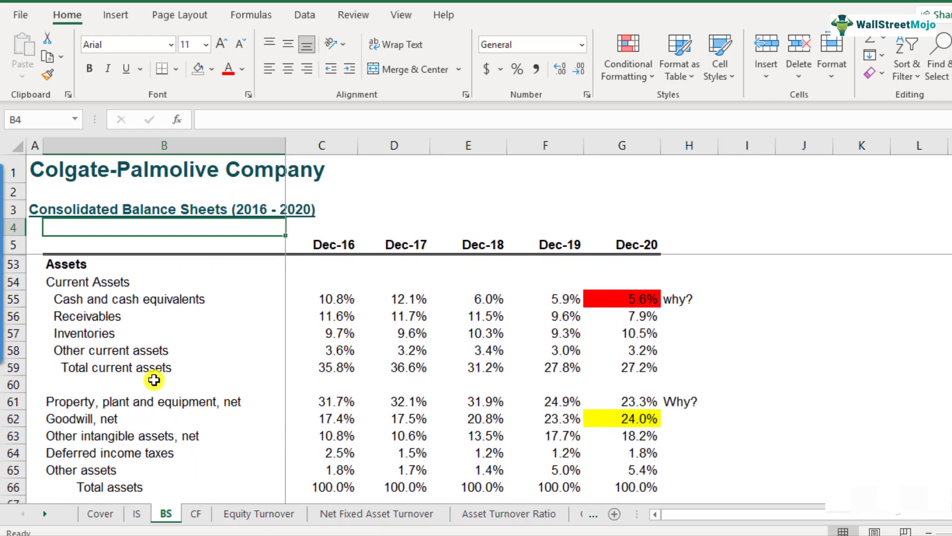
pyautogui.scroll(-15, 154, 379)
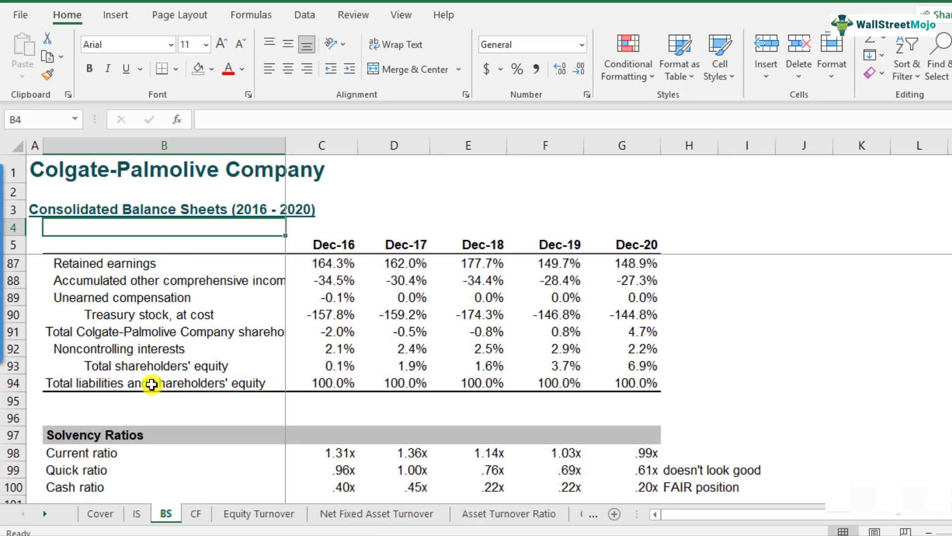
pyautogui.scroll(-4, 152, 384)
pyautogui.click(15, 403)
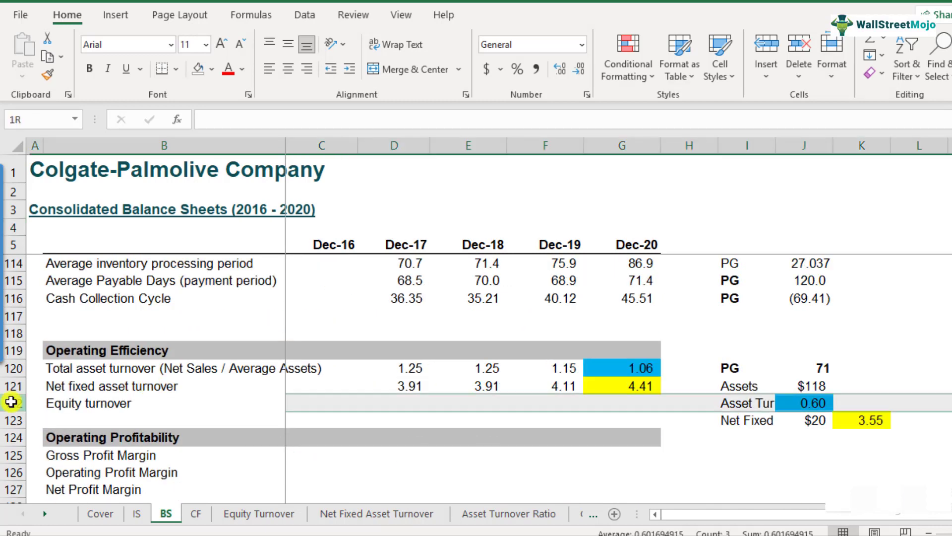
pyautogui.click(121, 403)
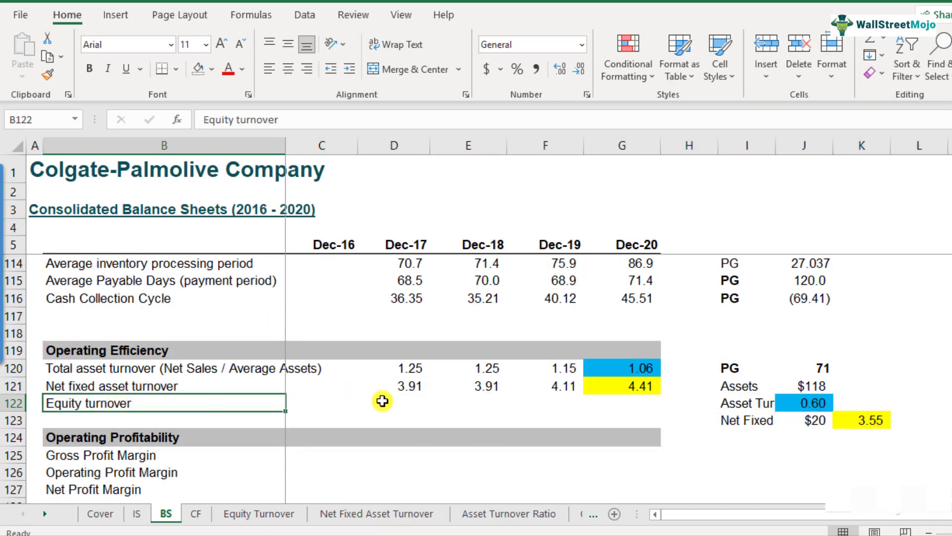
pyautogui.moveTo(382, 404); pyautogui.dragTo(606, 399)
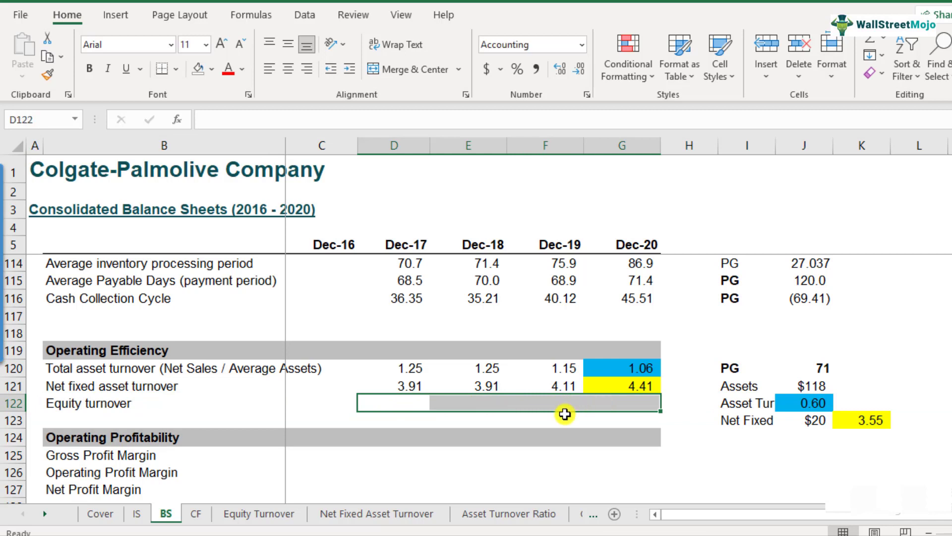
pyautogui.click(135, 369)
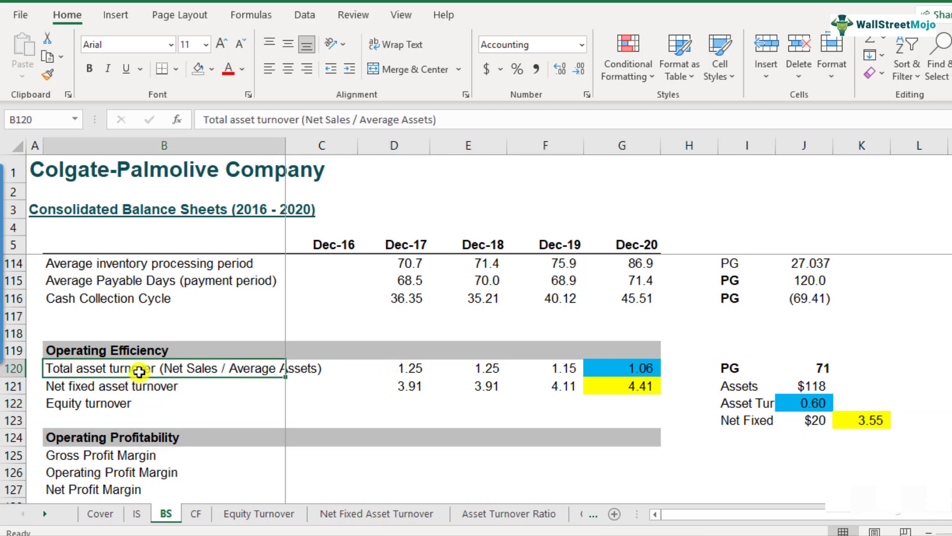
pyautogui.click(140, 390)
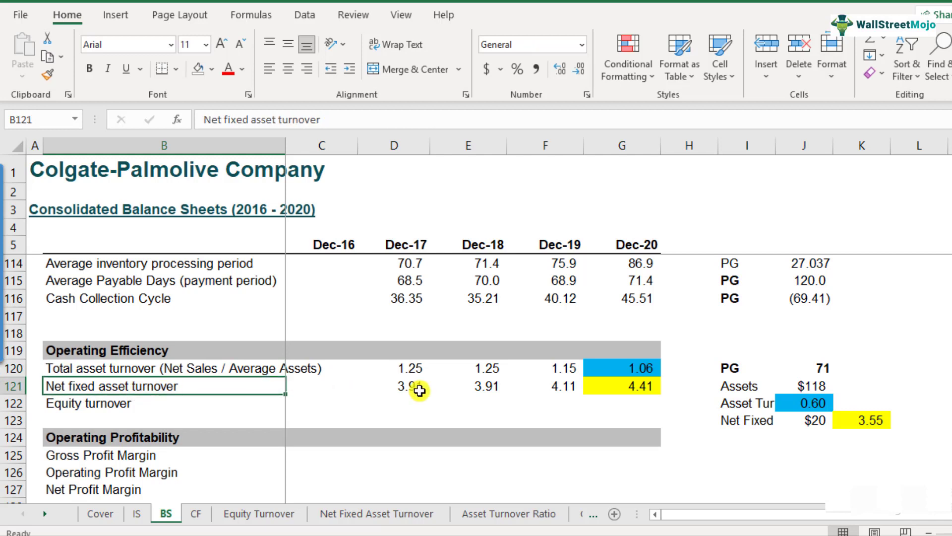
pyautogui.moveTo(412, 367); pyautogui.dragTo(455, 414)
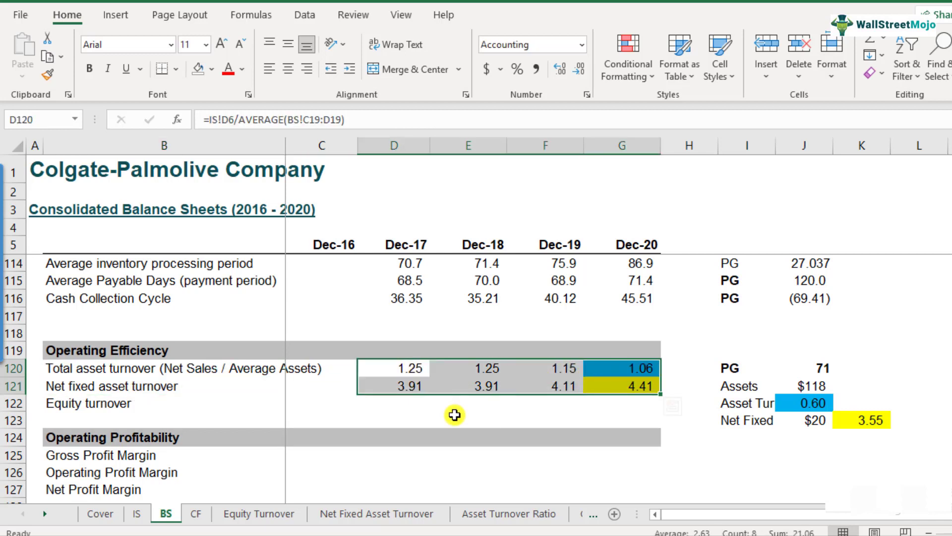
pyautogui.click(399, 410)
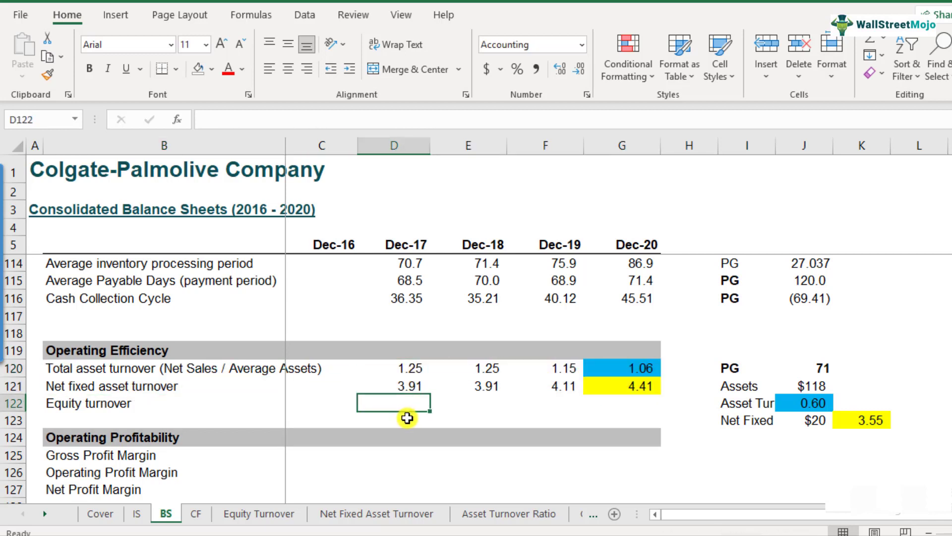
# Extend the label in cell B122 to read "Equity turnover (Net Sales / Average Equity)".
pyautogui.click(140, 403)
pyautogui.press('F2')
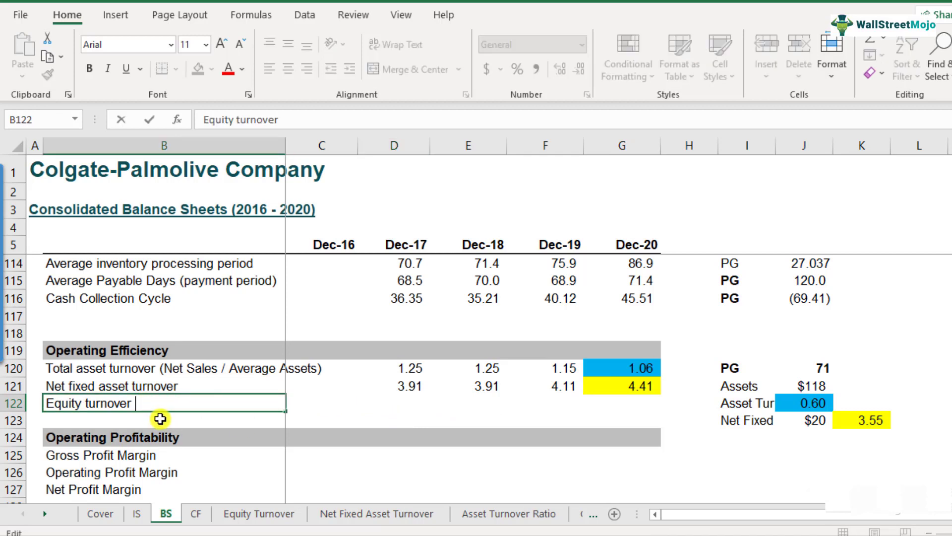
pyautogui.write('(Net Sal')
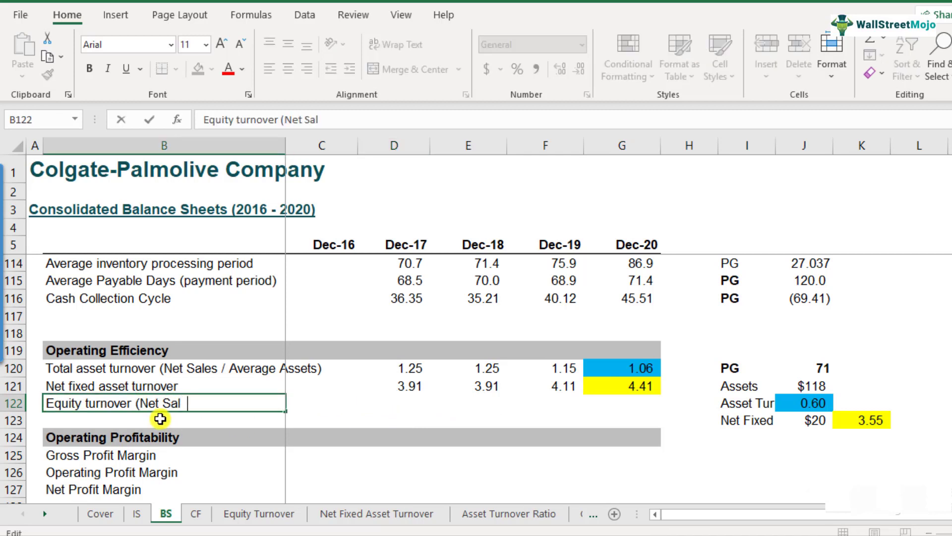
pyautogui.write('es / Average Equ')
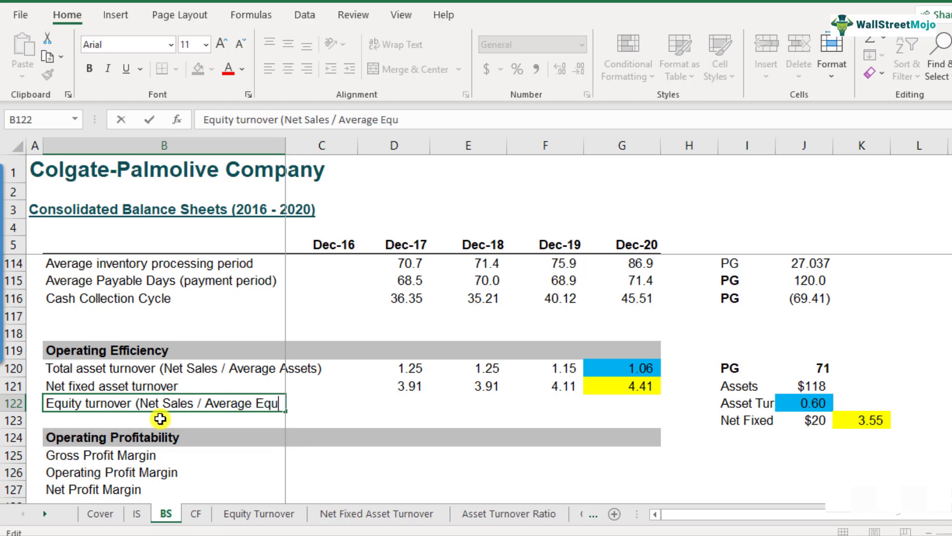
pyautogui.write('ity)')
pyautogui.press('Return')
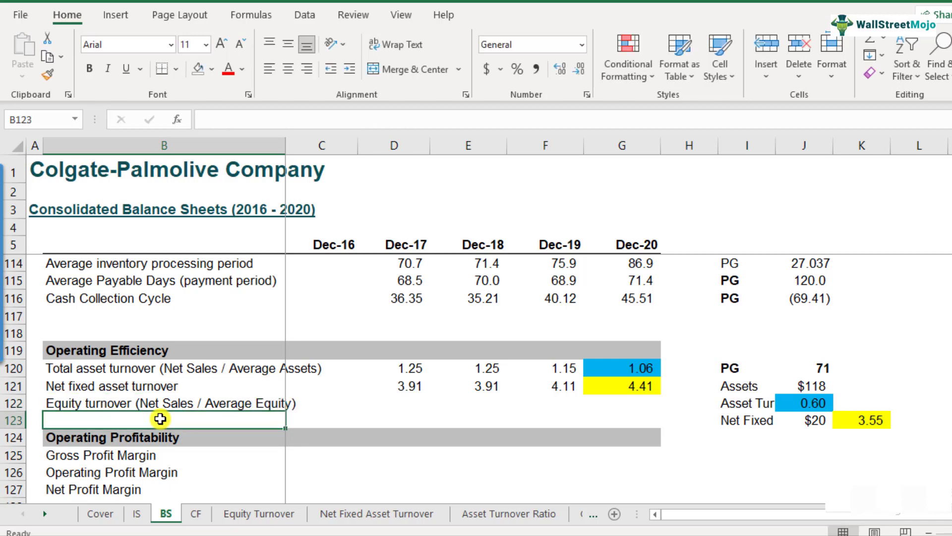
# Start the Dec-17 equity turnover formula in cell D122 with net sales from the income statement, =IS!D6.
pyautogui.press('Up')
pyautogui.press('Right')
pyautogui.press('Right')
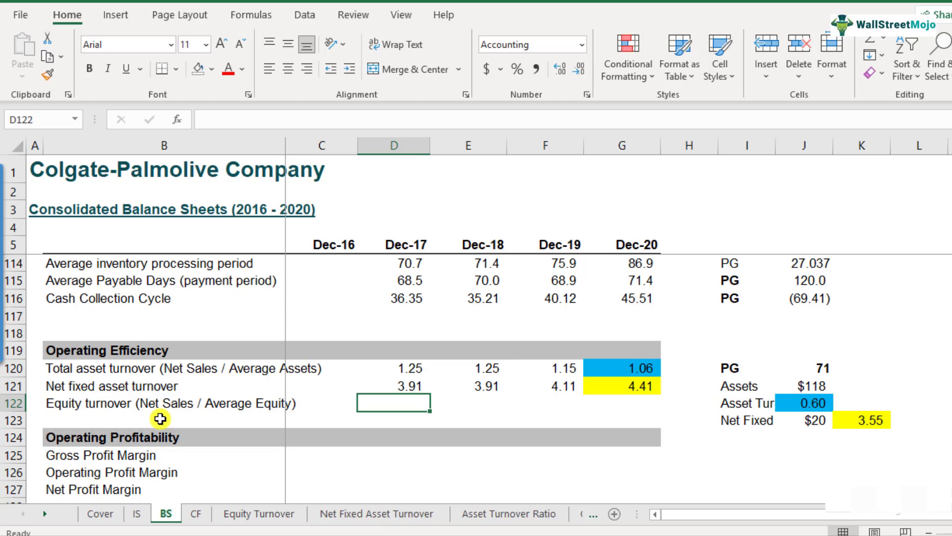
pyautogui.write('=')
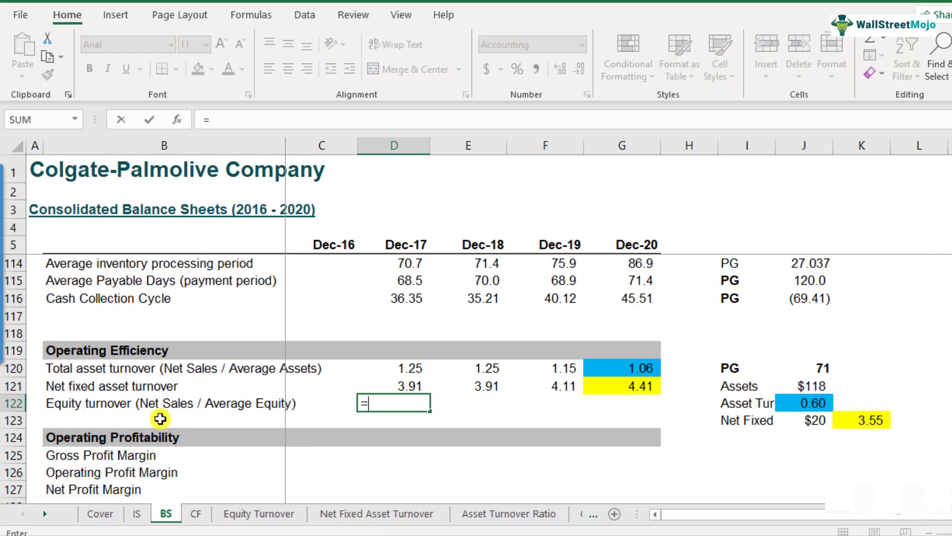
pyautogui.click(137, 514)
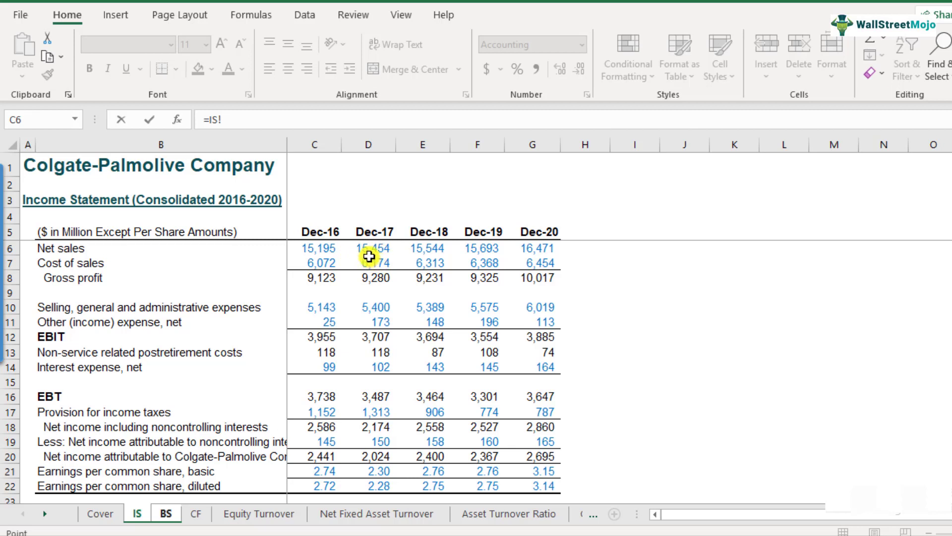
pyautogui.click(382, 247)
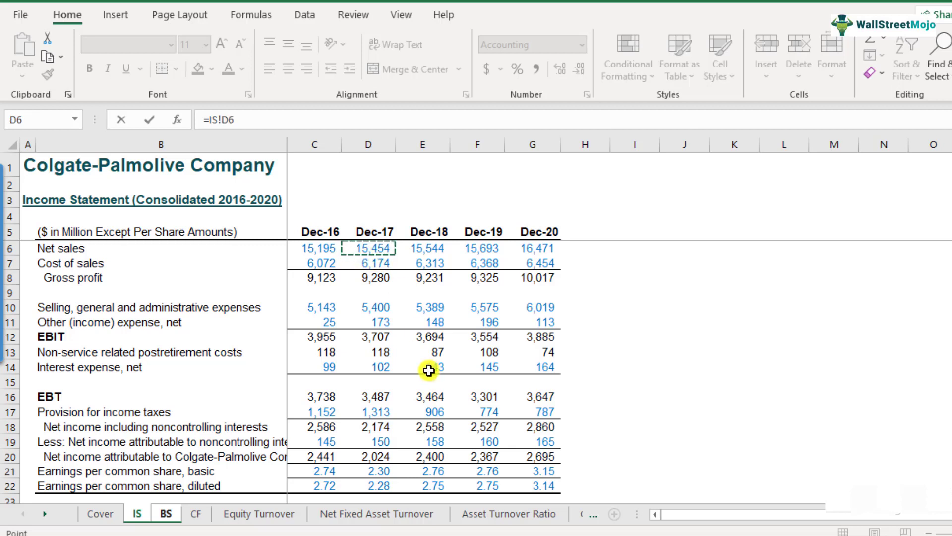
# Complete the formula by dividing by the average of Dec-16 and Dec-17 total shareholders' equity, giving =IS!D6/AVERAGE(BS!C44:D44).
pyautogui.write('/')
pyautogui.click(167, 514)
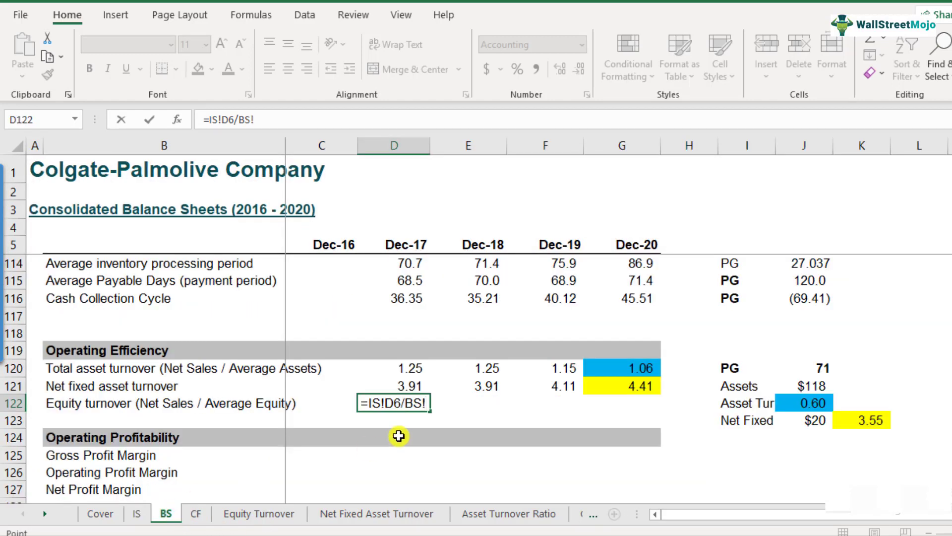
pyautogui.press('BackSpace')
pyautogui.press('BackSpace')
pyautogui.press('BackSpace')
pyautogui.write('average')
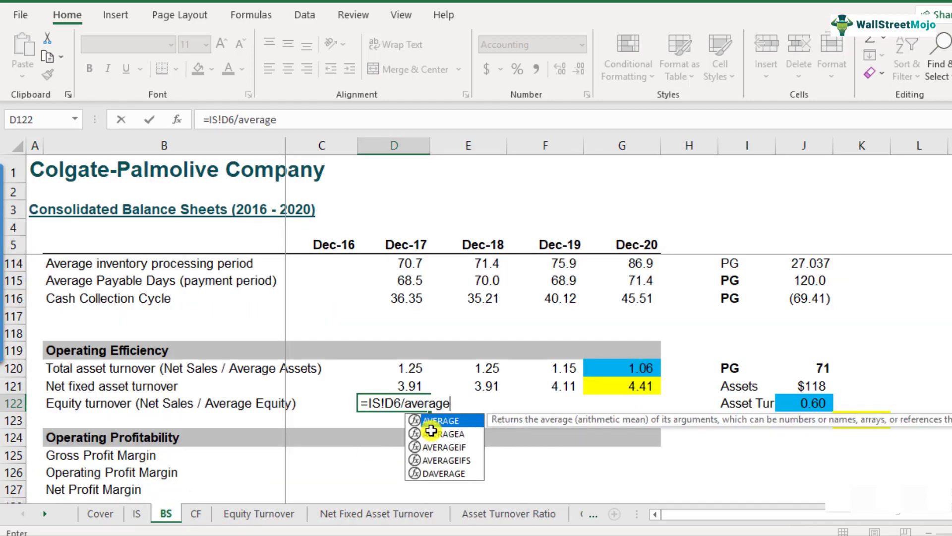
pyautogui.write('(')
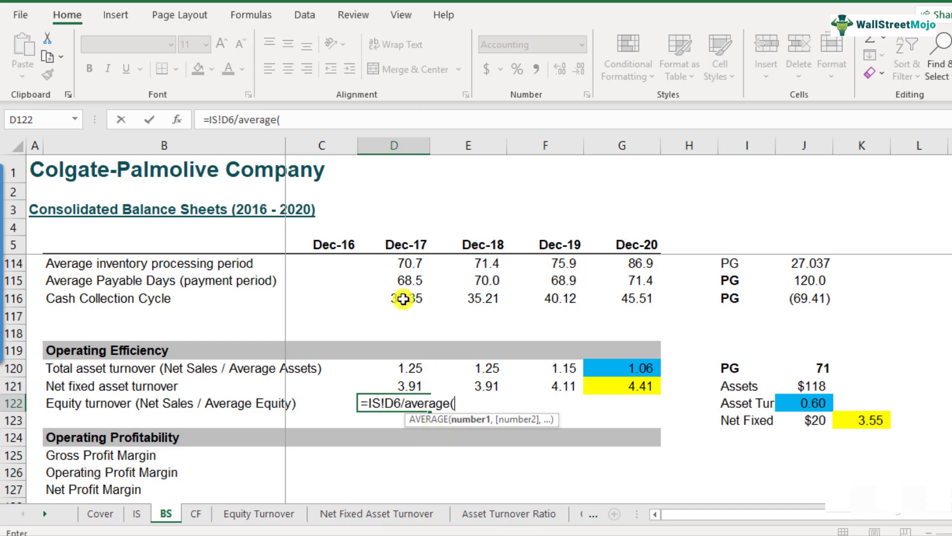
pyautogui.scroll(7, 391, 356)
pyautogui.scroll(6, 391, 356)
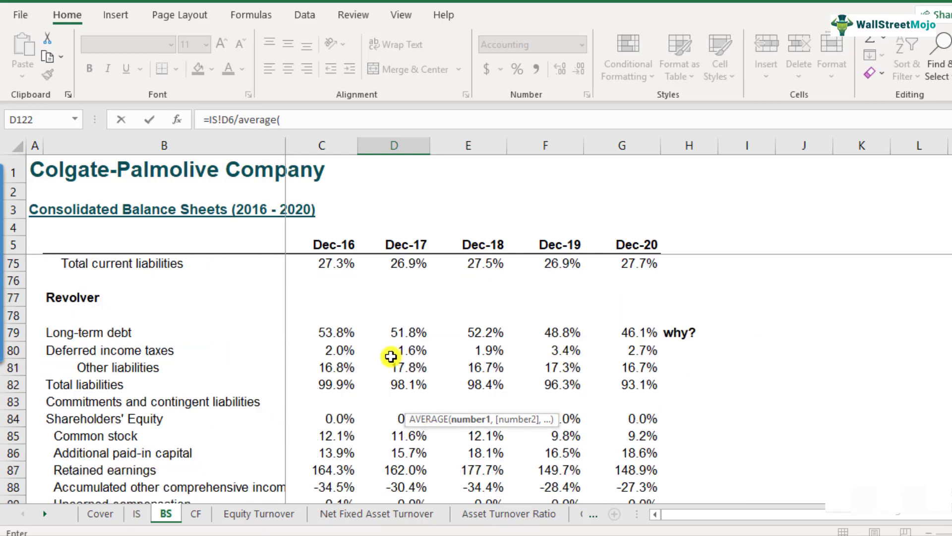
pyautogui.scroll(11, 390, 356)
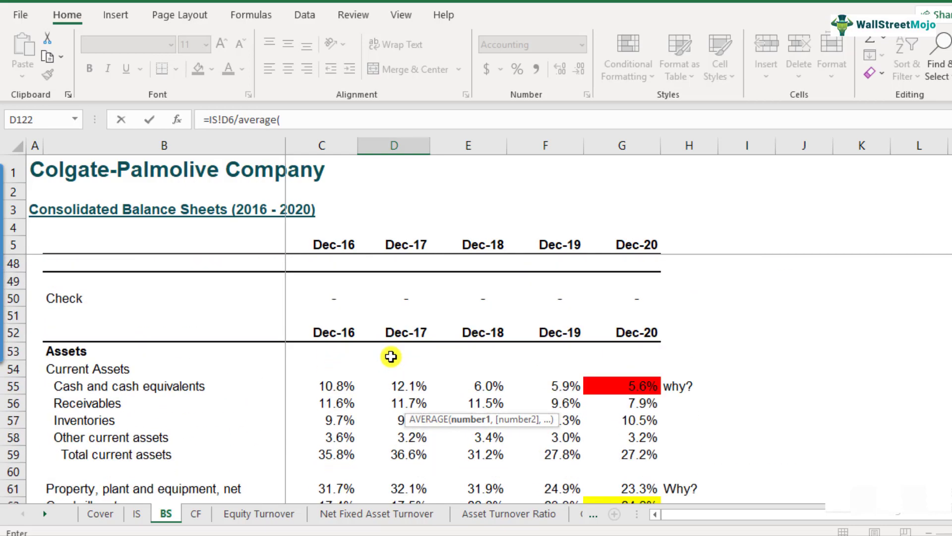
pyautogui.scroll(3, 391, 356)
pyautogui.scroll(-1, 391, 356)
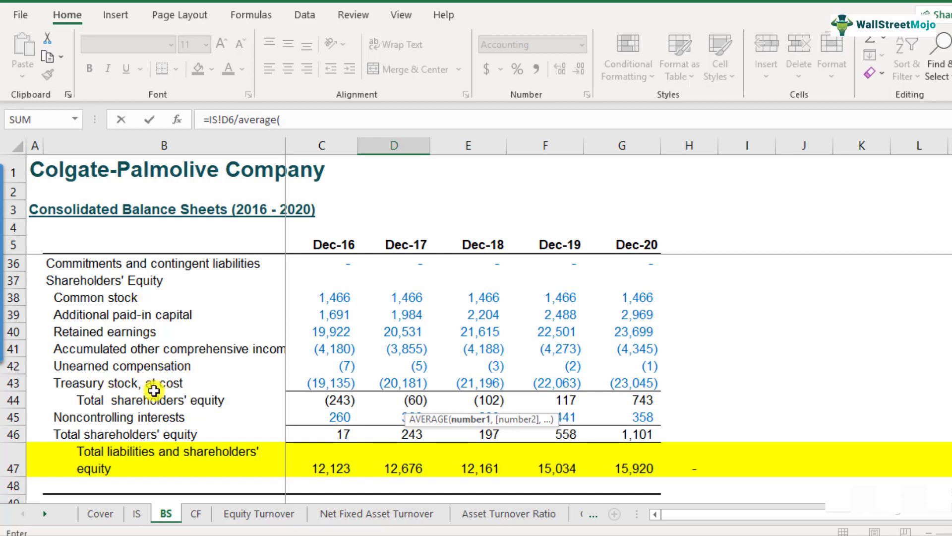
pyautogui.moveTo(323, 404); pyautogui.dragTo(397, 400)
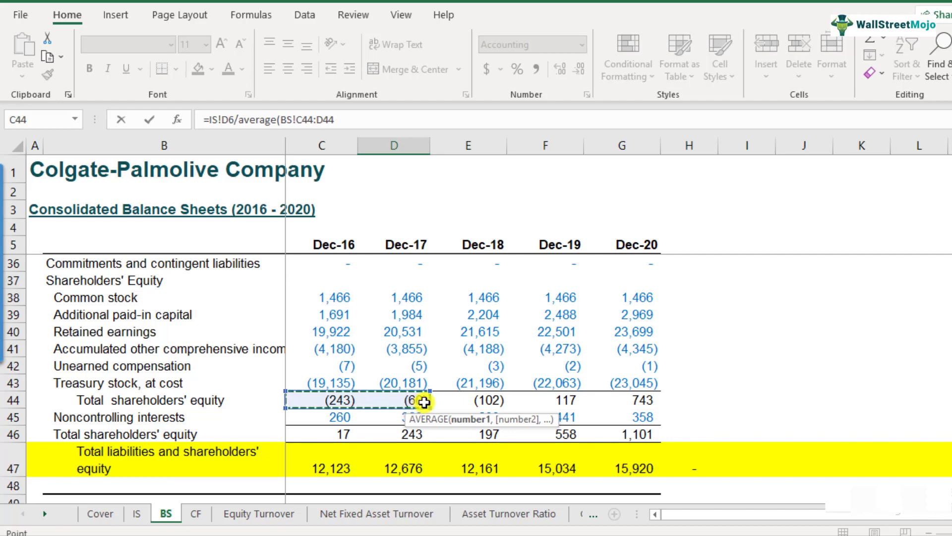
pyautogui.write(')')
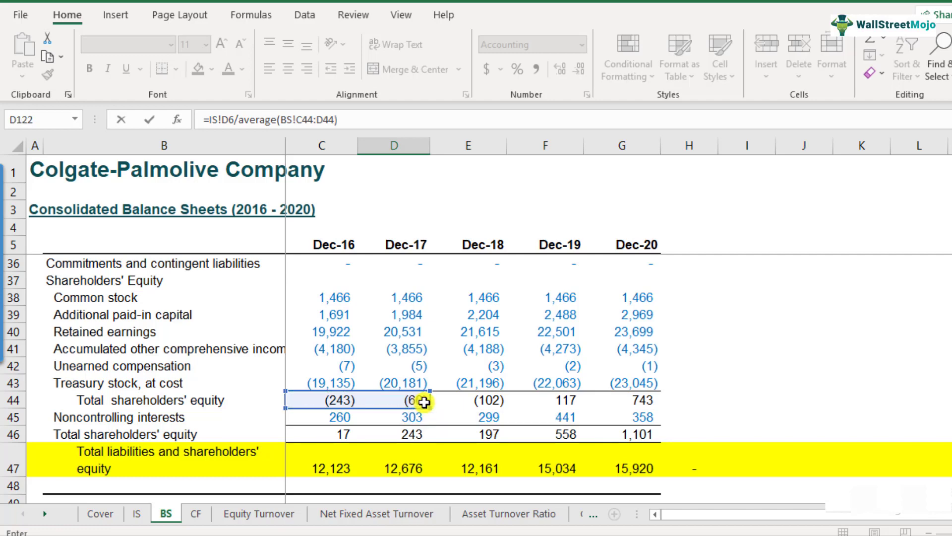
pyautogui.press('Return')
# Copy the Dec-17 equity turnover formula from D122 across to E122:G122 for Dec-18 through Dec-20.
pyautogui.scroll(-2, 425, 400)
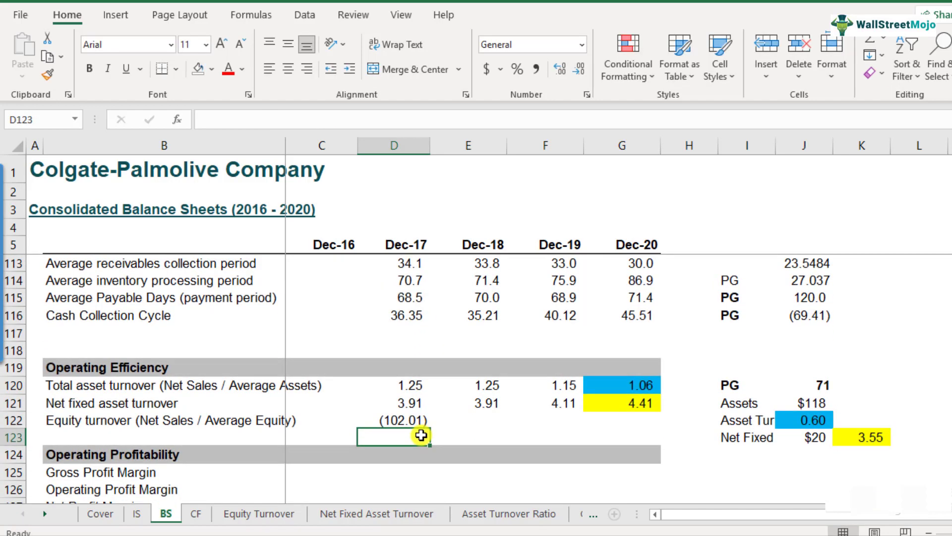
pyautogui.click(399, 368)
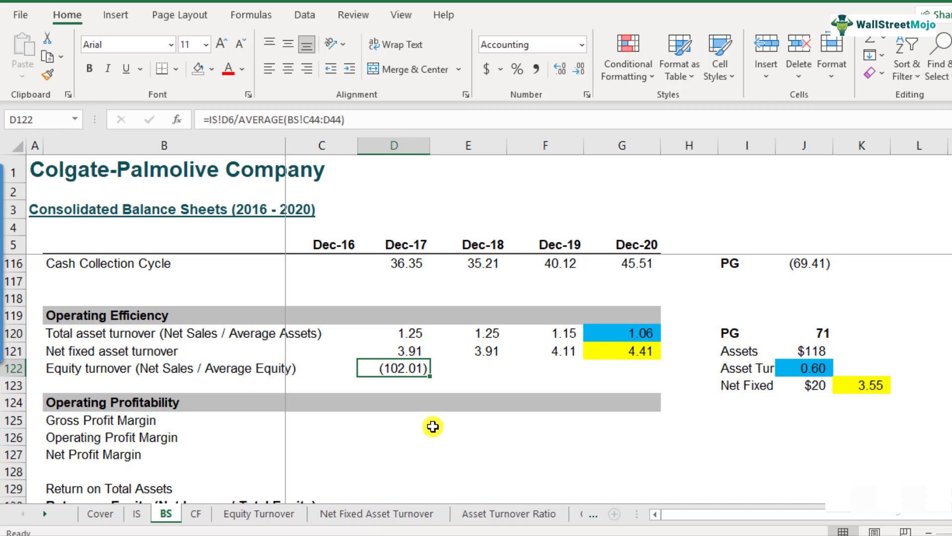
pyautogui.hotkey('ctrl', 'c')
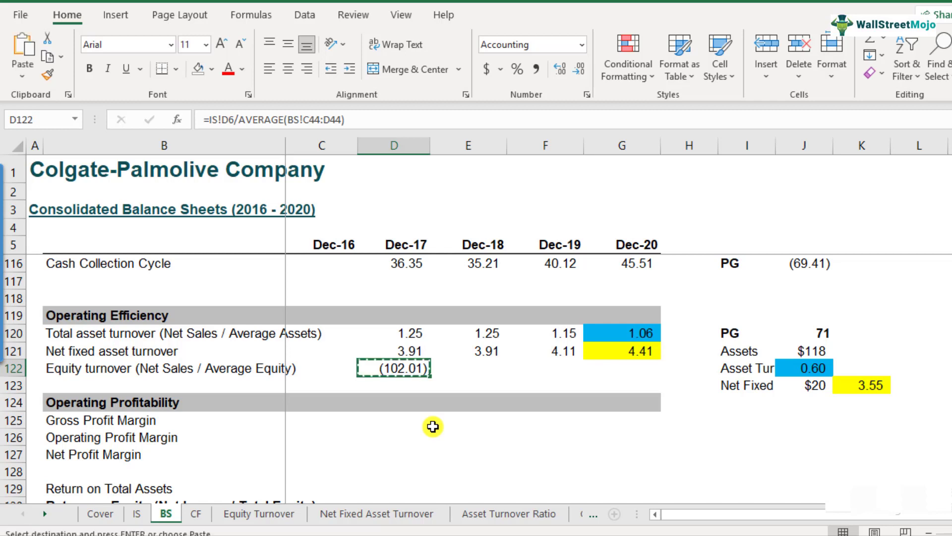
pyautogui.press('Right')
pyautogui.hotkey('shift', 'Right')
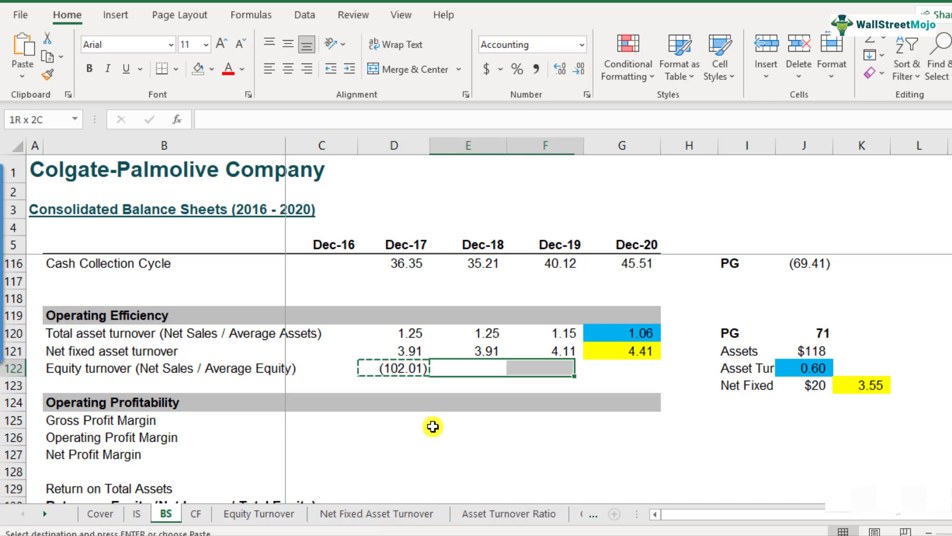
pyautogui.hotkey('shift', 'Right')
pyautogui.hotkey('ctrl', 'v')
# Check the copied equity turnover formulas in row 122 up to Dec-20.
pyautogui.hotkey('shift', 'Left')
pyautogui.hotkey('shift', 'Left')
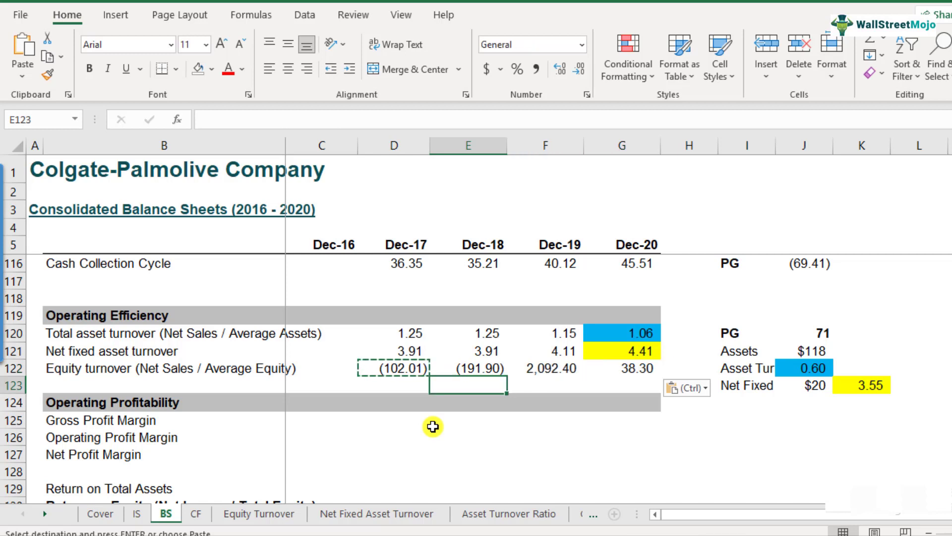
pyautogui.press('F2')
pyautogui.press('Tab')
pyautogui.press('Left')
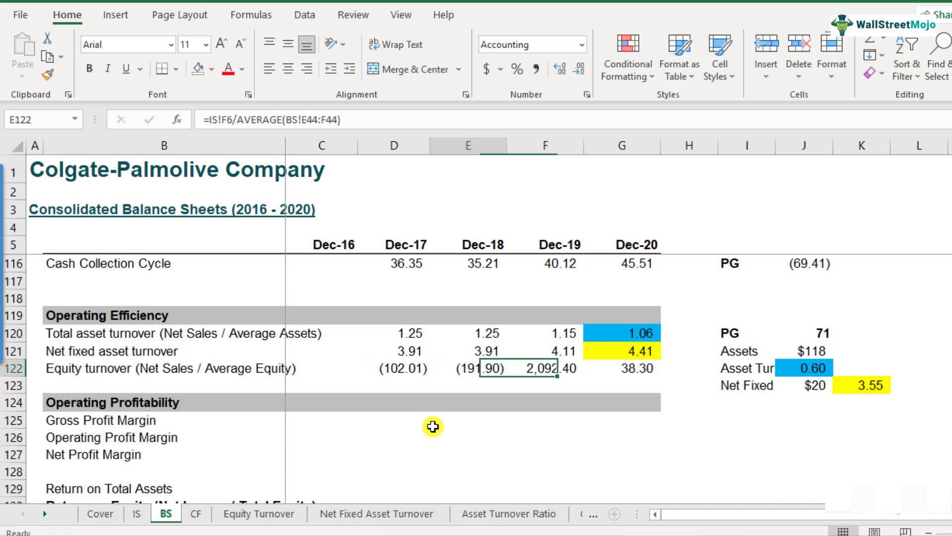
pyautogui.press('Right')
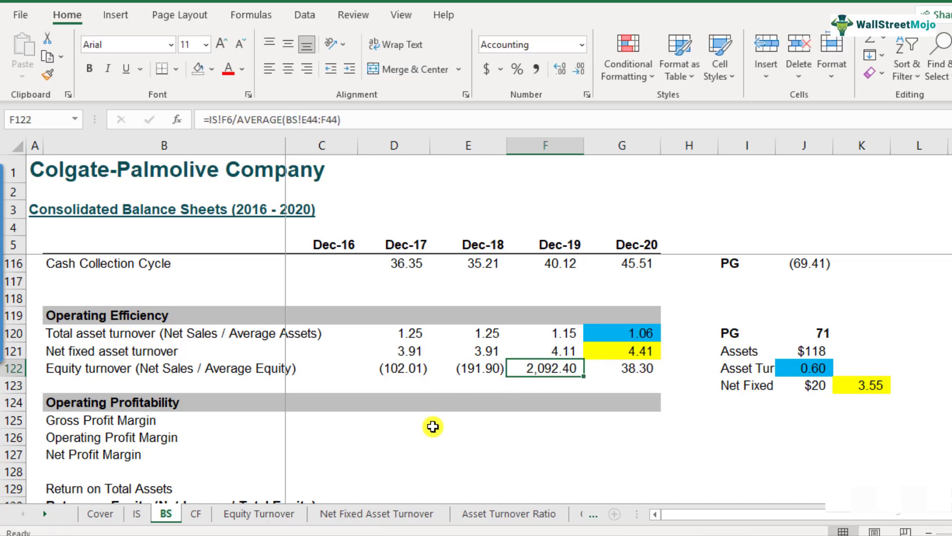
pyautogui.press('Right')
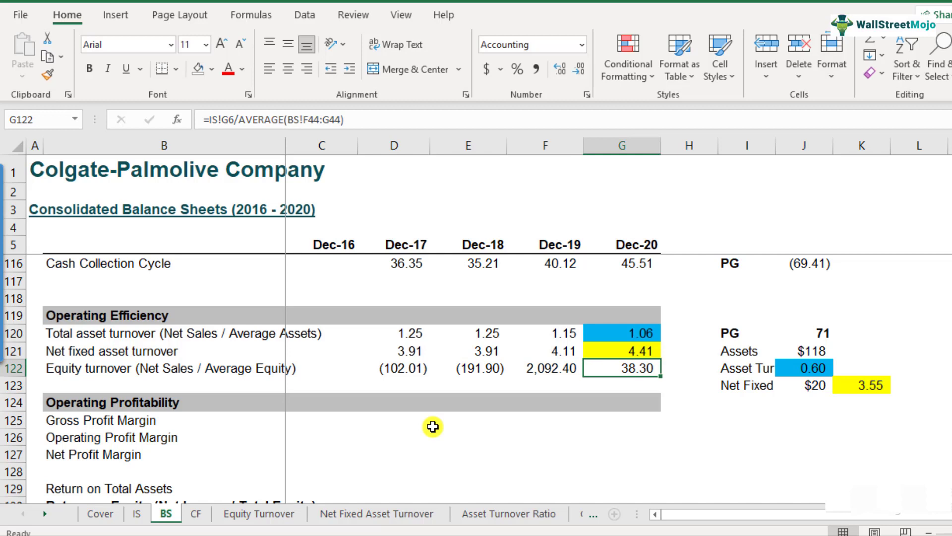
# Review the treasury stock amounts for Dec-16 through Dec-20 in the balance sheet's shareholders' equity section.
pyautogui.press('Left')
pyautogui.press('Left')
pyautogui.press('Left')
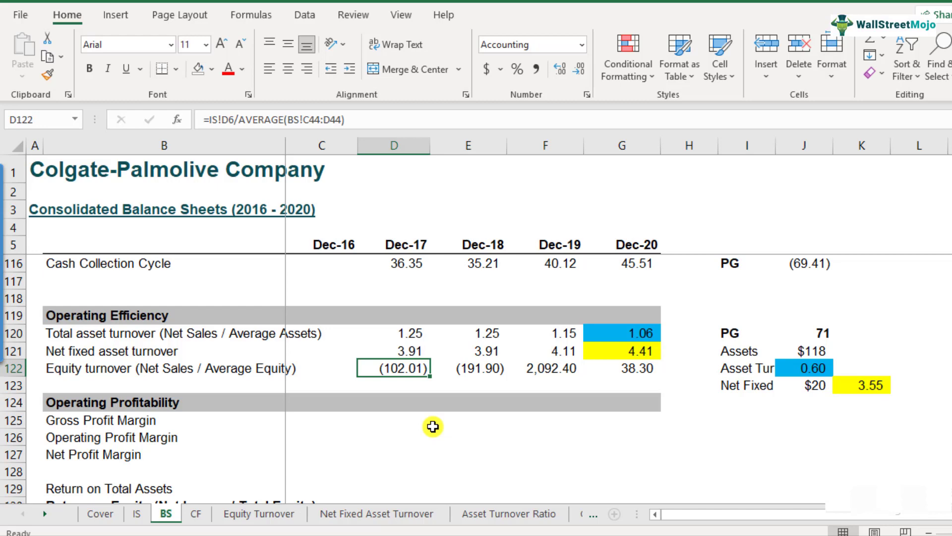
pyautogui.scroll(18, 523, 401)
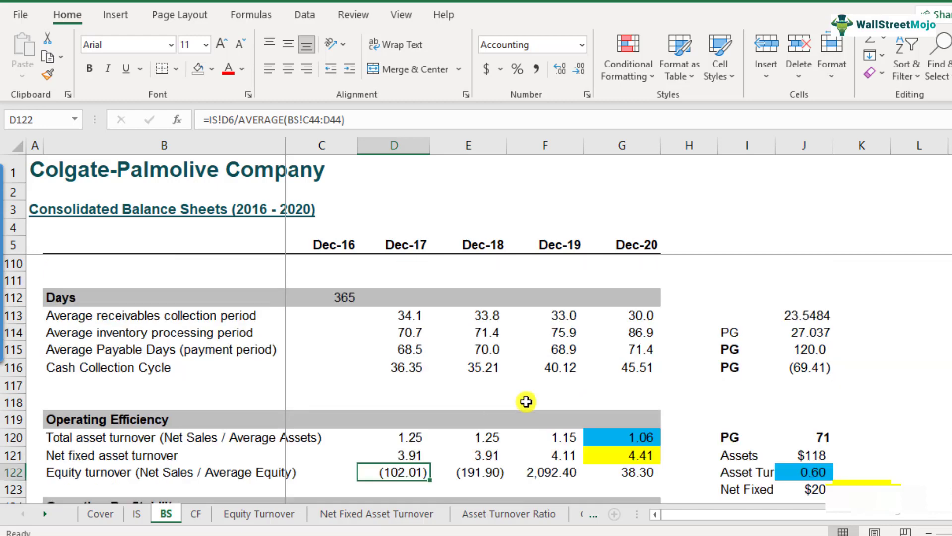
pyautogui.scroll(10, 526, 403)
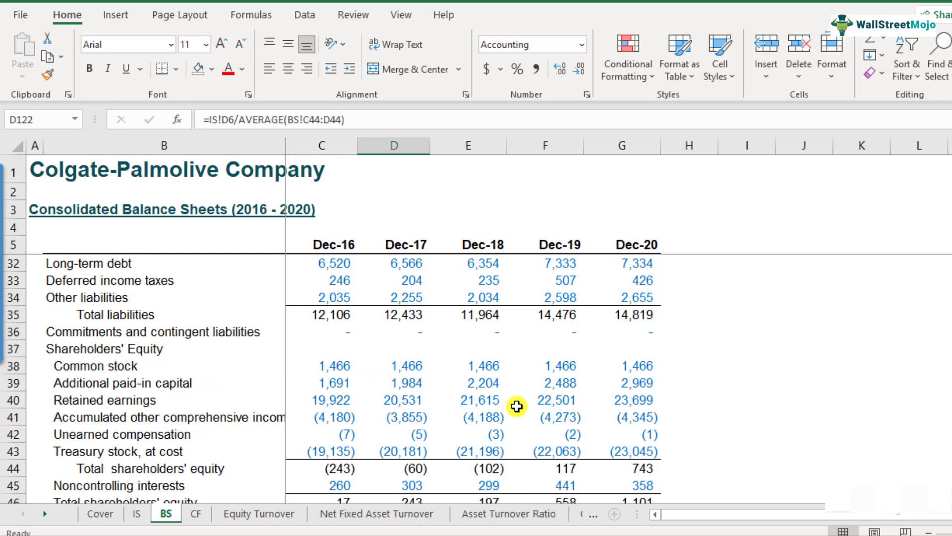
pyautogui.scroll(-1, 517, 406)
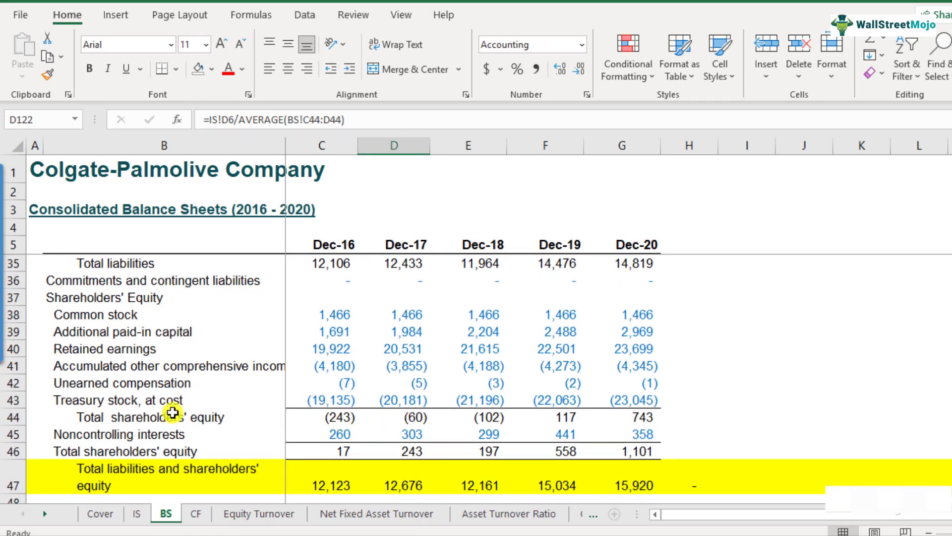
pyautogui.moveTo(322, 399); pyautogui.dragTo(619, 400)
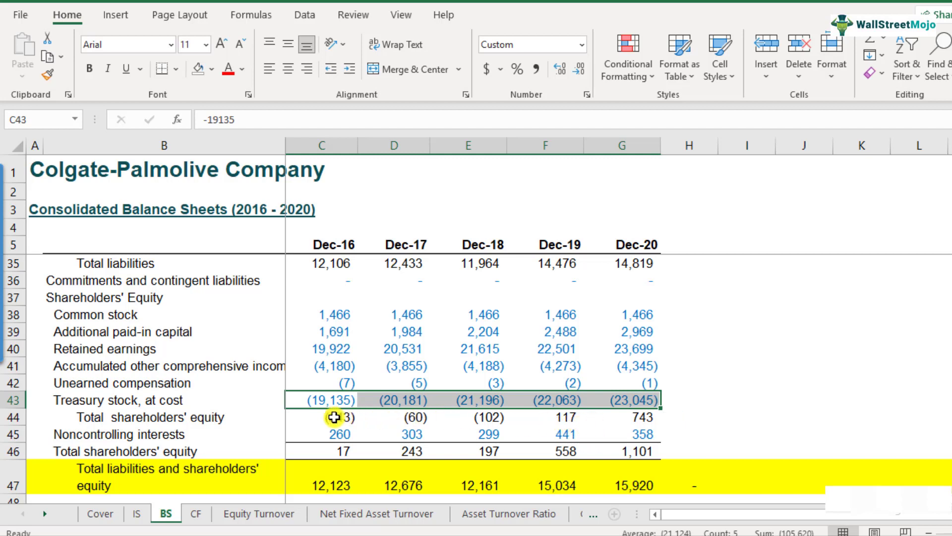
pyautogui.moveTo(606, 412)
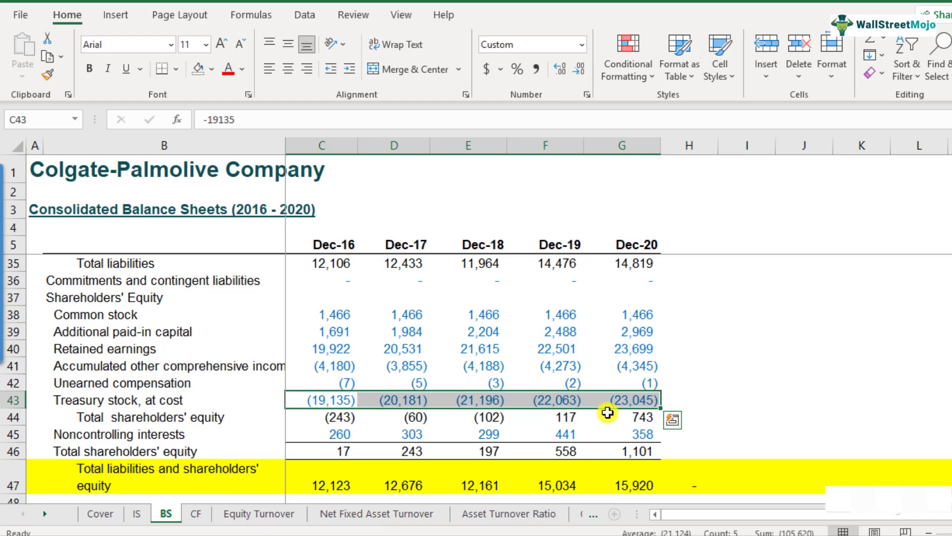
# Clear the asset and fixed-asset comparison entries in I121:K123 and remove their fill colours.
pyautogui.scroll(-14, 579, 433)
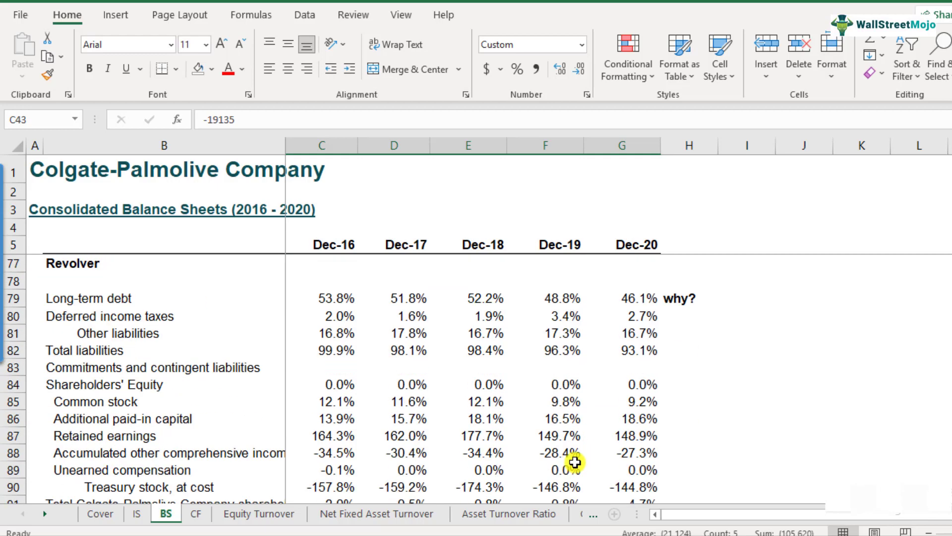
pyautogui.scroll(-11, 575, 462)
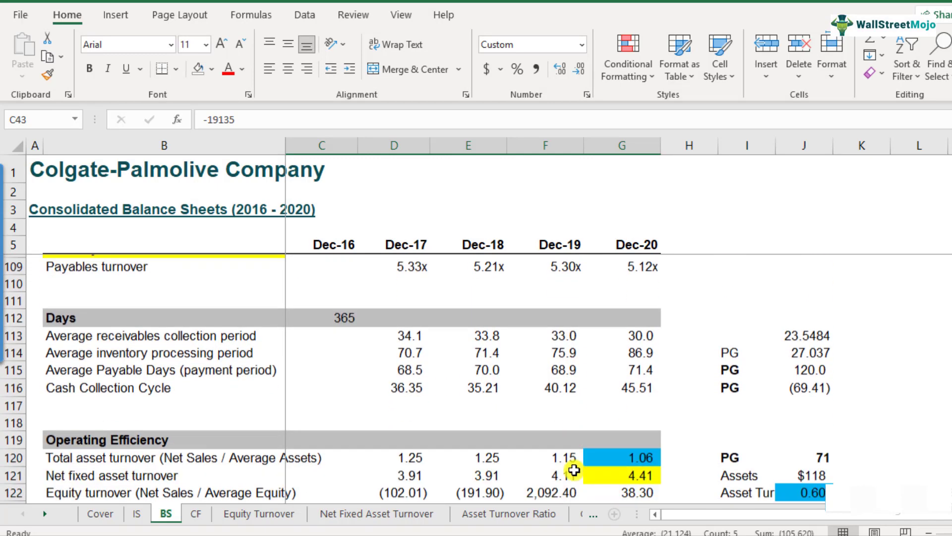
pyautogui.scroll(-3, 574, 470)
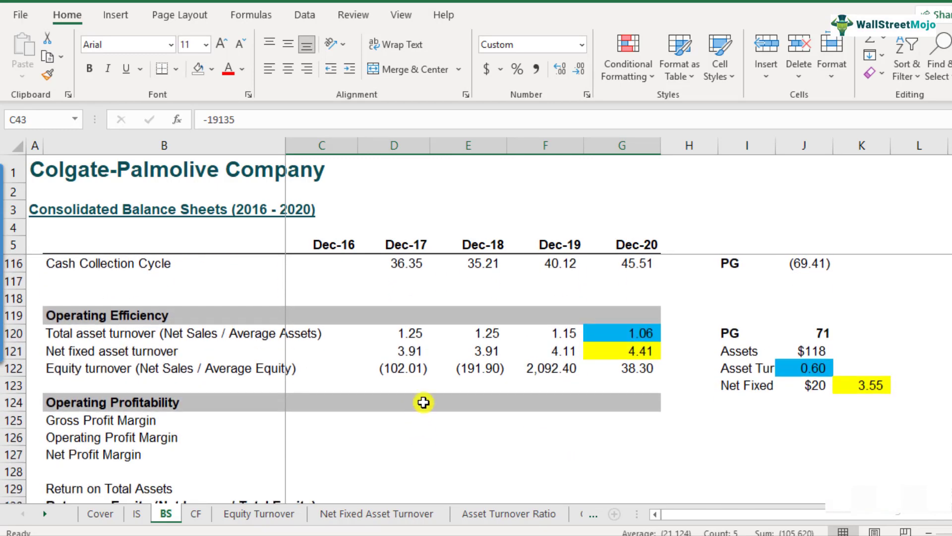
pyautogui.scroll(1, 620, 376)
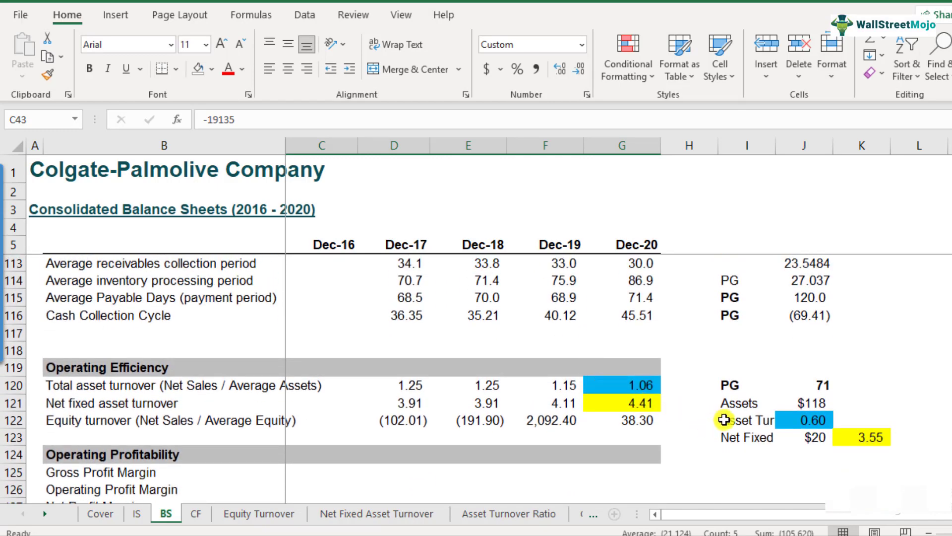
pyautogui.moveTo(735, 407); pyautogui.dragTo(857, 437)
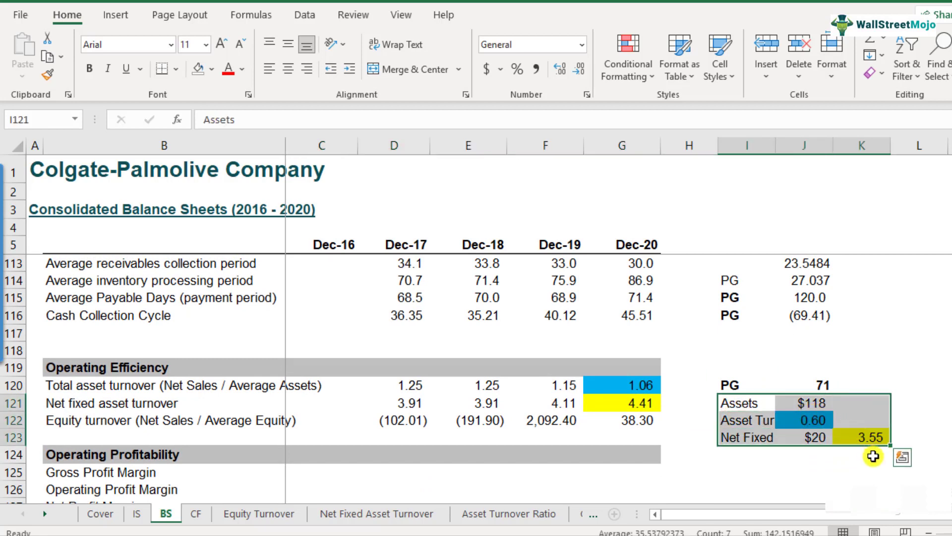
pyautogui.press('Delete')
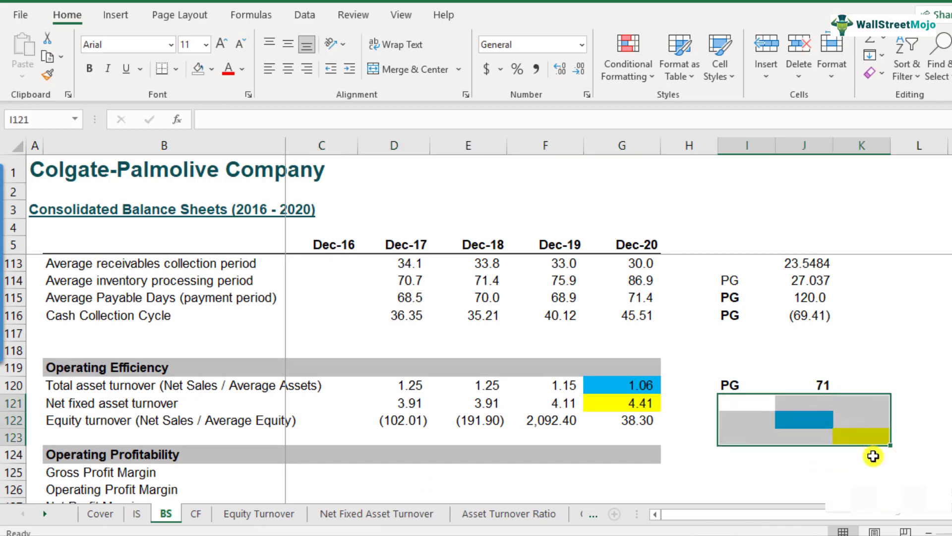
pyautogui.click(195, 69)
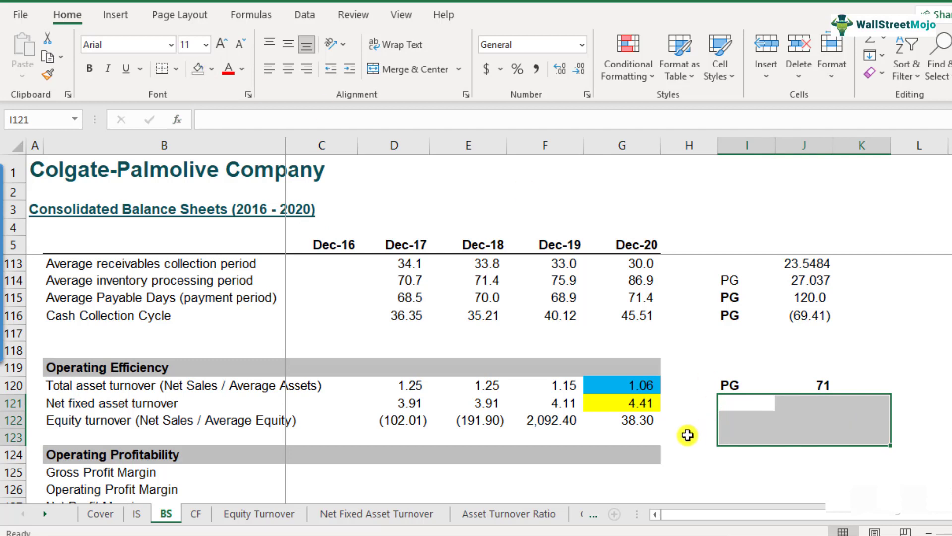
# Label cell H122 "average equity" beside Colgate's equity turnover row.
pyautogui.click(737, 418)
pyautogui.click(734, 387)
pyautogui.click(850, 389)
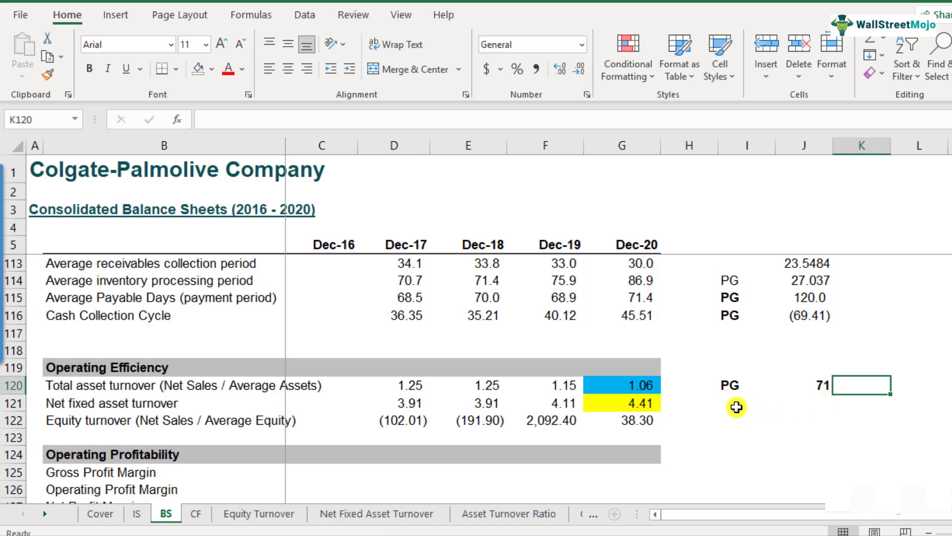
pyautogui.click(737, 406)
pyautogui.press('Left')
pyautogui.press('Down')
pyautogui.press('Right')
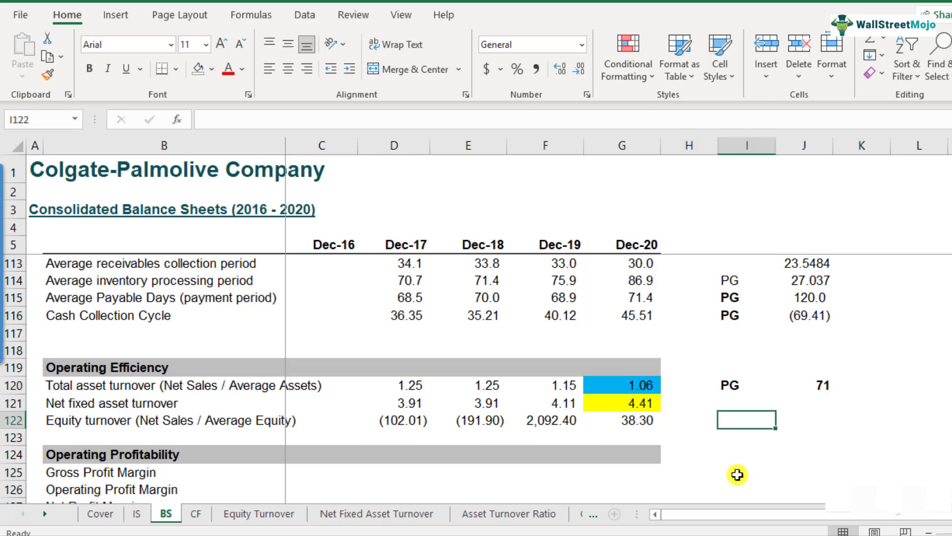
pyautogui.press('Left')
pyautogui.write('average v')
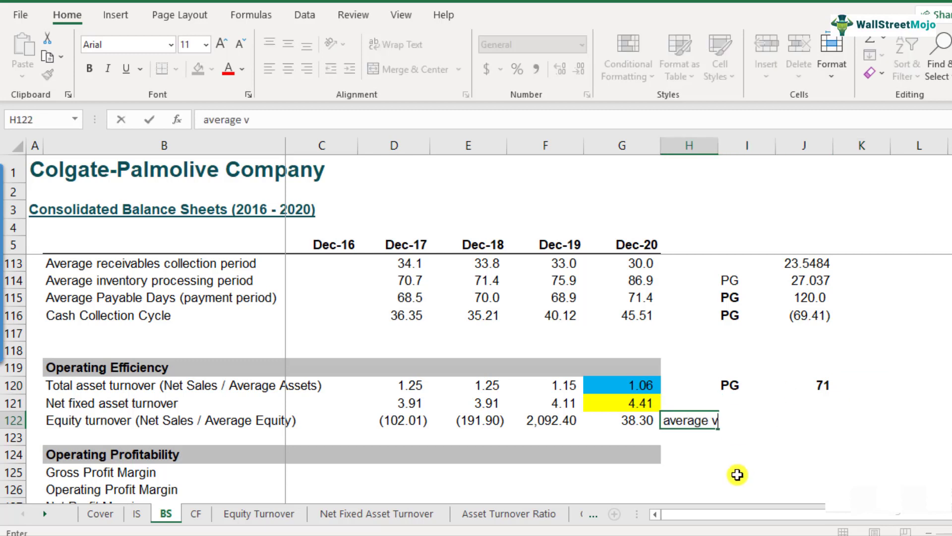
pyautogui.press('BackSpace')
pyautogui.write('equity')
pyautogui.press('Return')
pyautogui.press('Up')
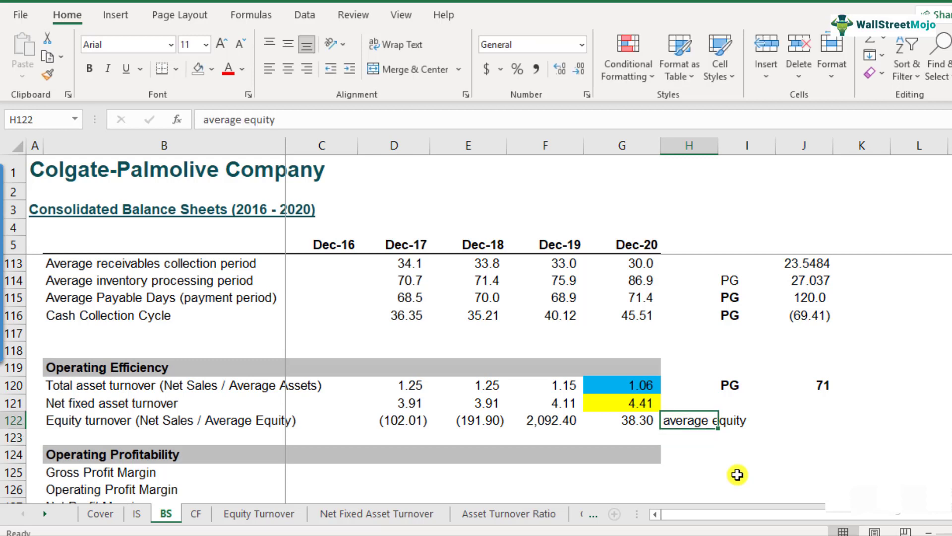
# Enter $47 in J122 as PG's average equity.
pyautogui.press('Right')
pyautogui.press('Right')
pyautogui.write('$47')
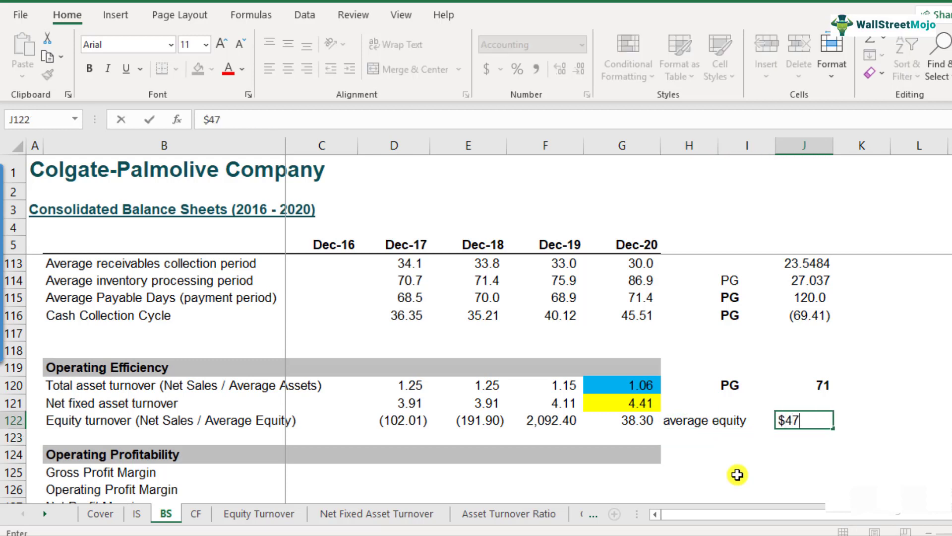
pyautogui.hotkey('ctrl', 'Return')
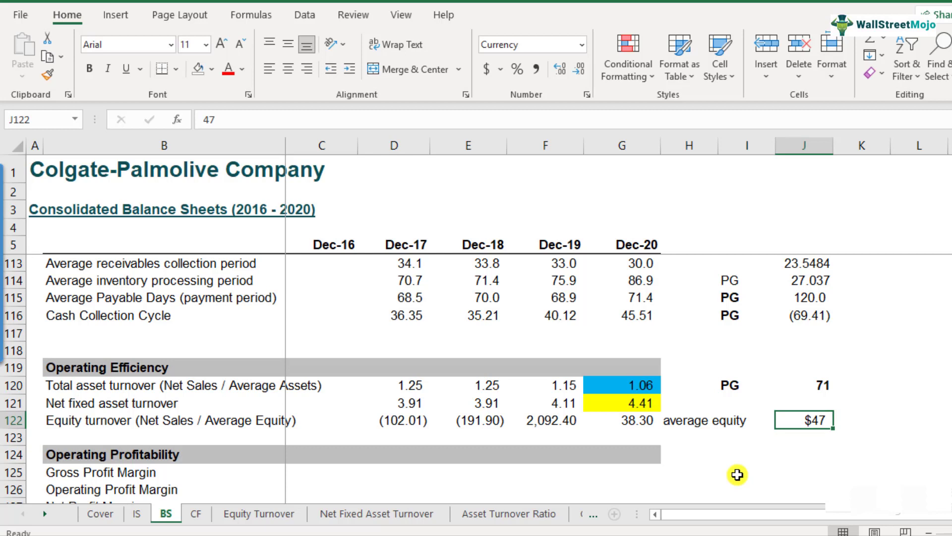
# Add the label "Equity turnover" in H123, below the average equity label.
pyautogui.press('Up')
pyautogui.press('Up')
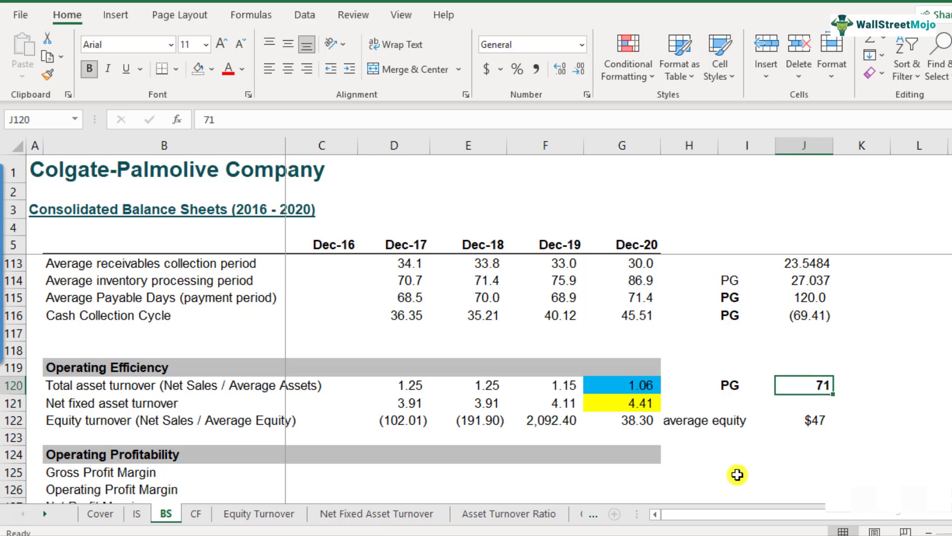
pyautogui.press('Down')
pyautogui.press('Down')
pyautogui.press('Down')
pyautogui.press('Left')
pyautogui.press('Left')
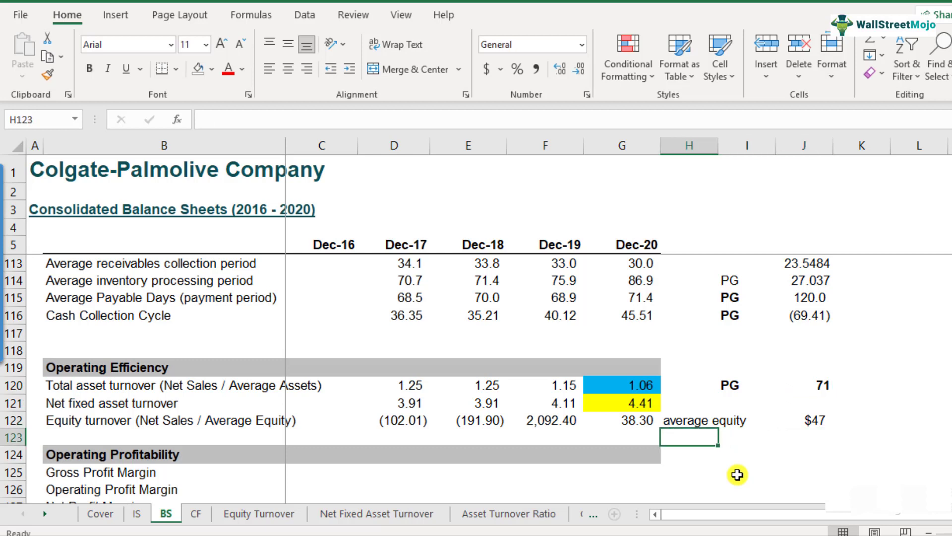
pyautogui.write('Equity turnover')
pyautogui.press('Return')
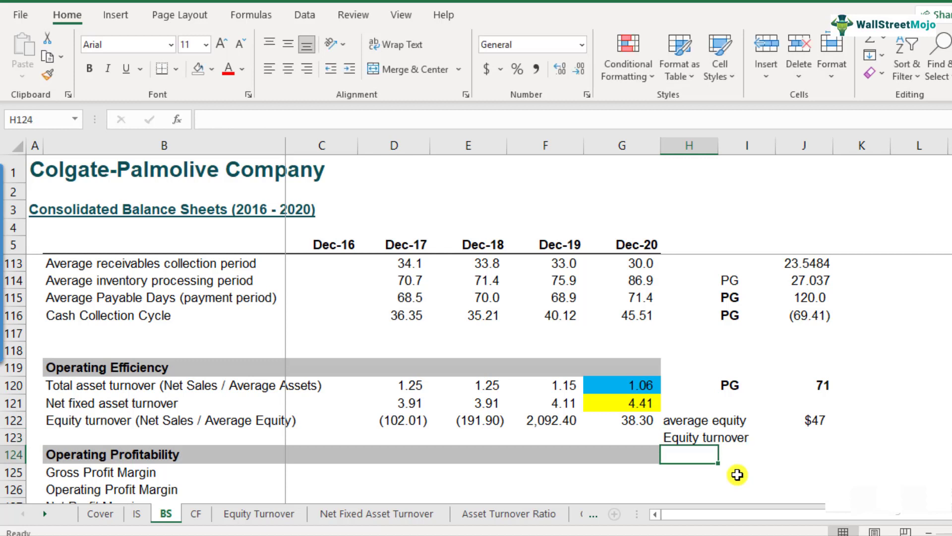
# Calculate PG's equity turnover in J123 with =J120/J122 and apply the comma number style.
pyautogui.press('Up')
pyautogui.press('Right')
pyautogui.press('Right')
pyautogui.write('=')
pyautogui.press('Up')
pyautogui.press('Up')
pyautogui.press('Up')
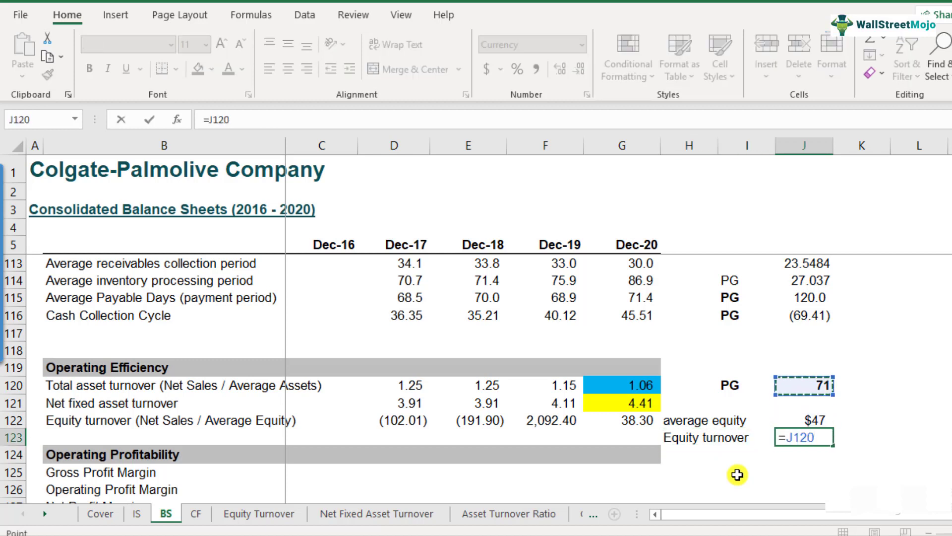
pyautogui.write('/')
pyautogui.press('Up')
pyautogui.press('Return')
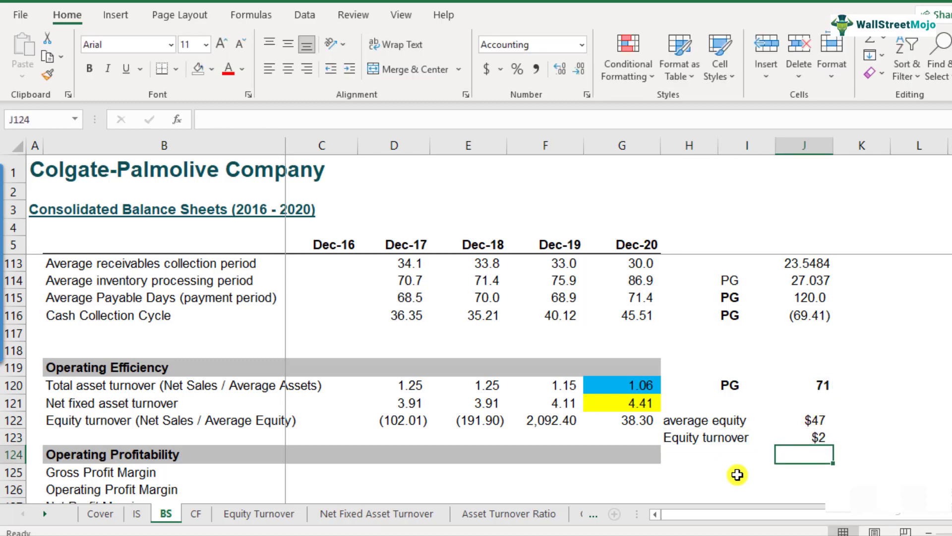
pyautogui.press('Up')
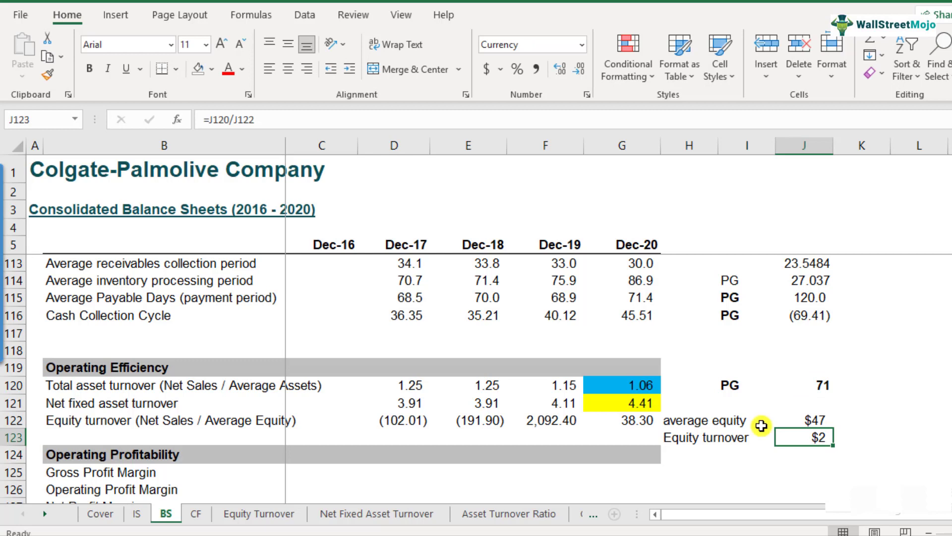
pyautogui.click(538, 70)
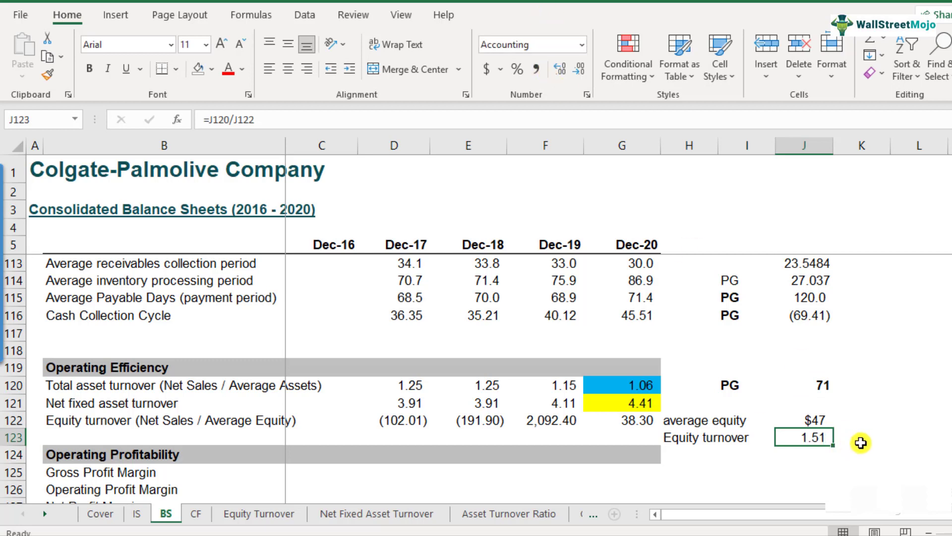
# Make PG's equity turnover label and value in H123:J123 bold, and select Colgate's Dec-20 equity turnover in G122.
pyautogui.click(704, 439)
pyautogui.moveTo(753, 440); pyautogui.dragTo(794, 438)
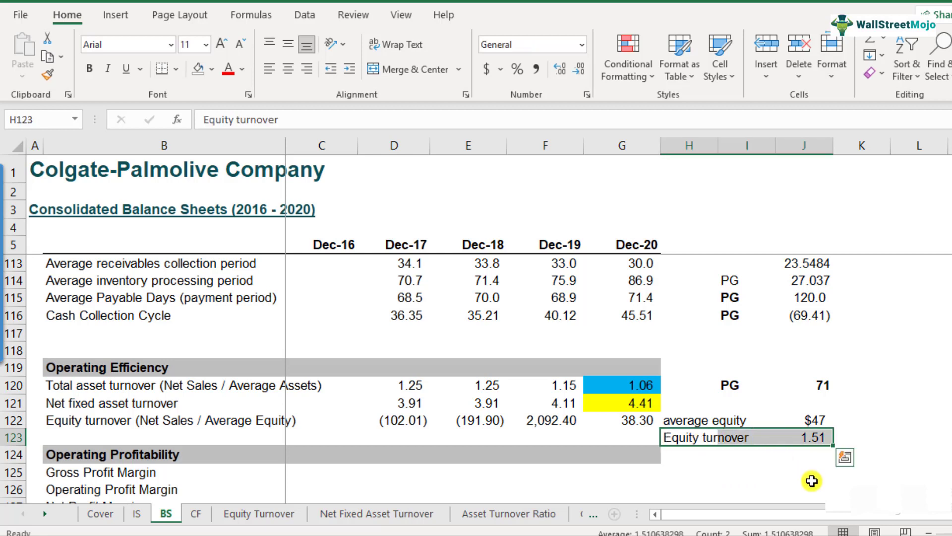
pyautogui.hotkey('ctrl', 'b')
pyautogui.click(640, 423)
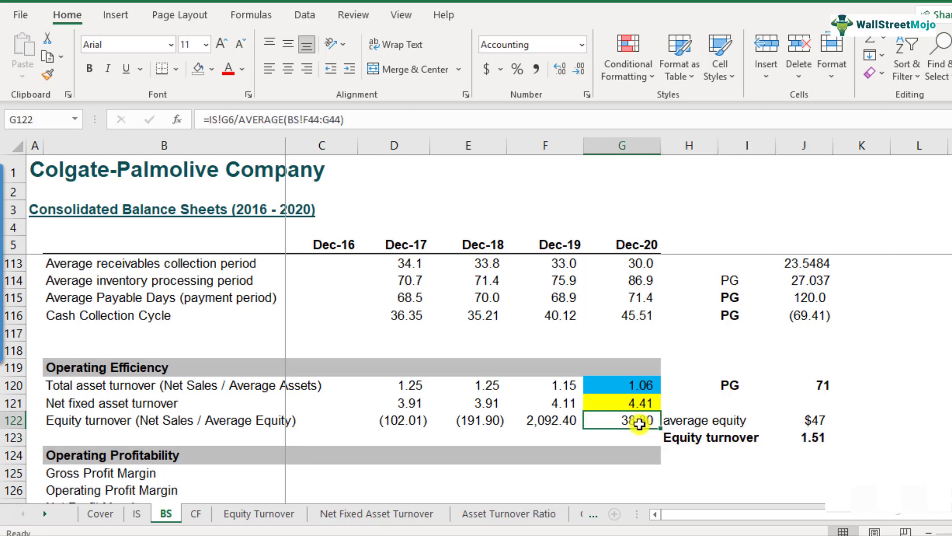